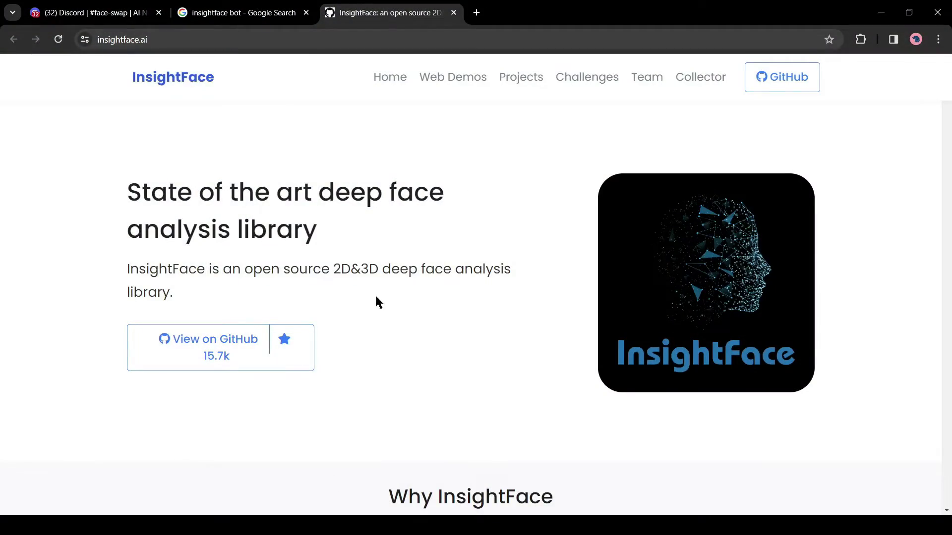
Scroll the insightface.ai homepage past ArcFace down to the SubCenter-ArcFace and VPL sections.
scroll(442, 211, down, 15)
scroll(442, 206, down, 15)
scroll(422, 216, down, 9)
Invite the InsightFace bot from the search results to your own server and authorize its permissions.
click(250, 7)
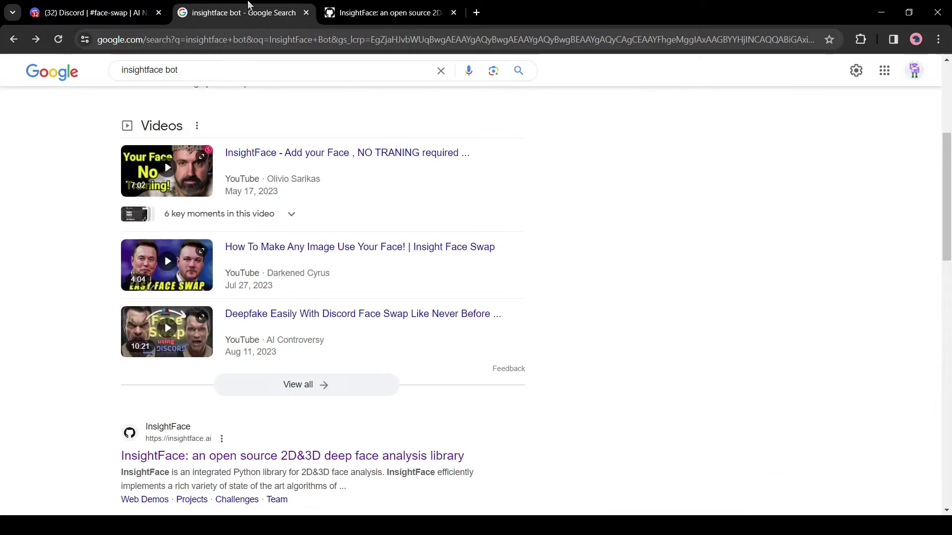
click(99, 8)
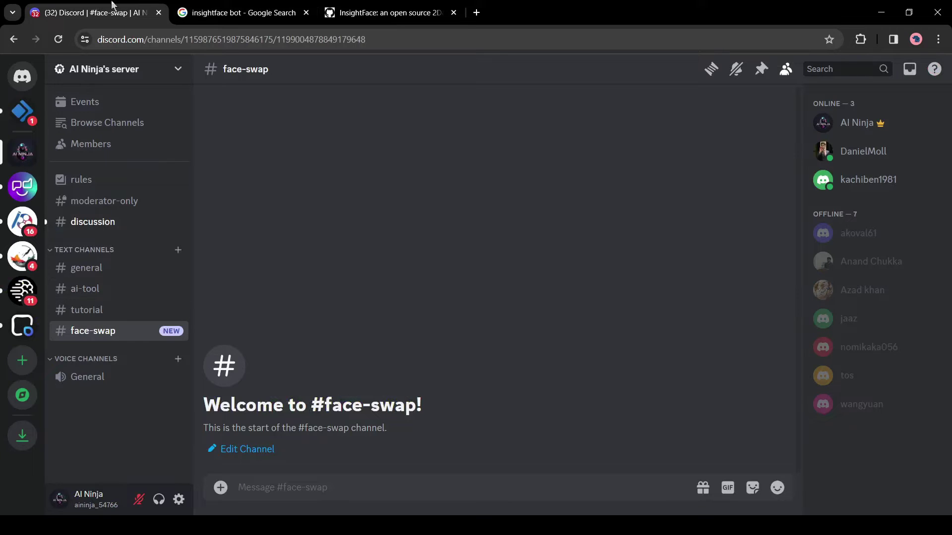
click(254, 6)
scroll(220, 254, up, 5)
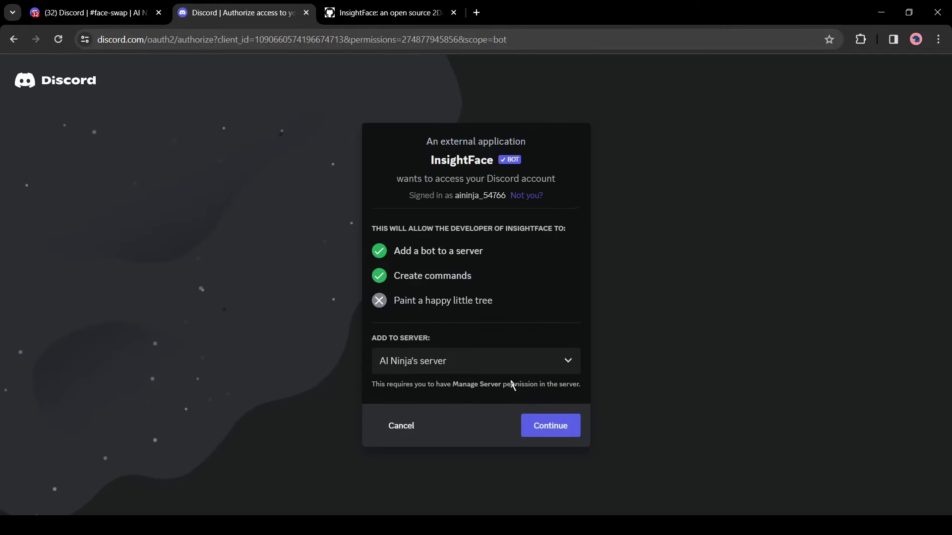
click(551, 426)
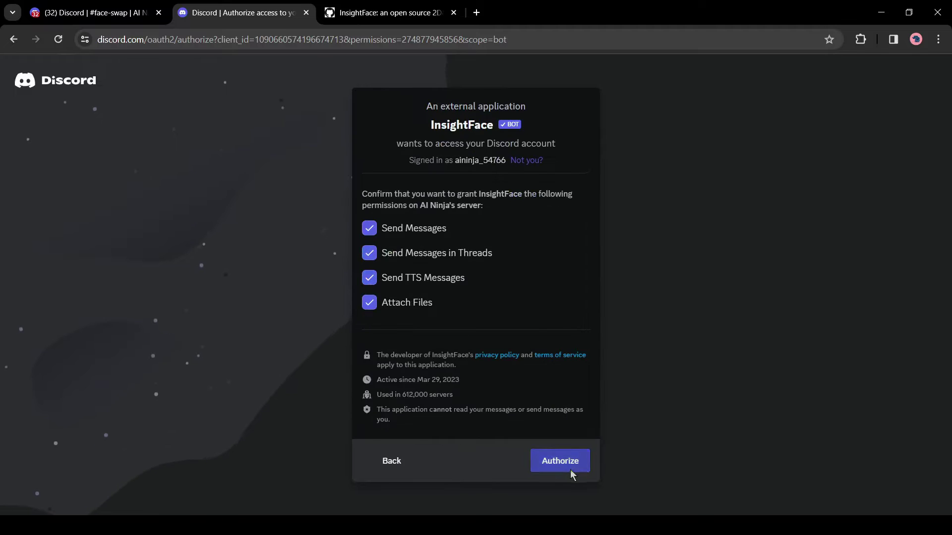
click(565, 464)
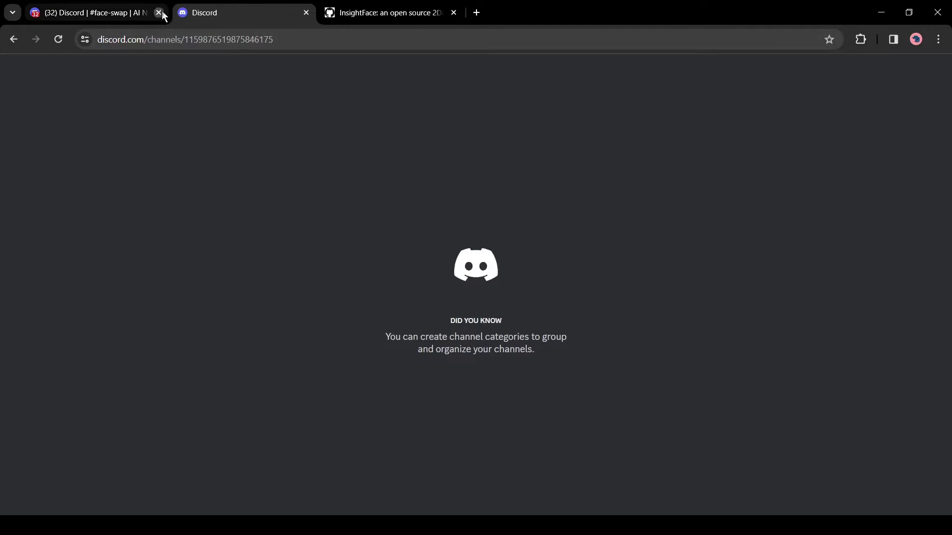
In #face-swap, run /saveid with download (2).png to save the face as ID 'test'.
click(159, 12)
click(206, 274)
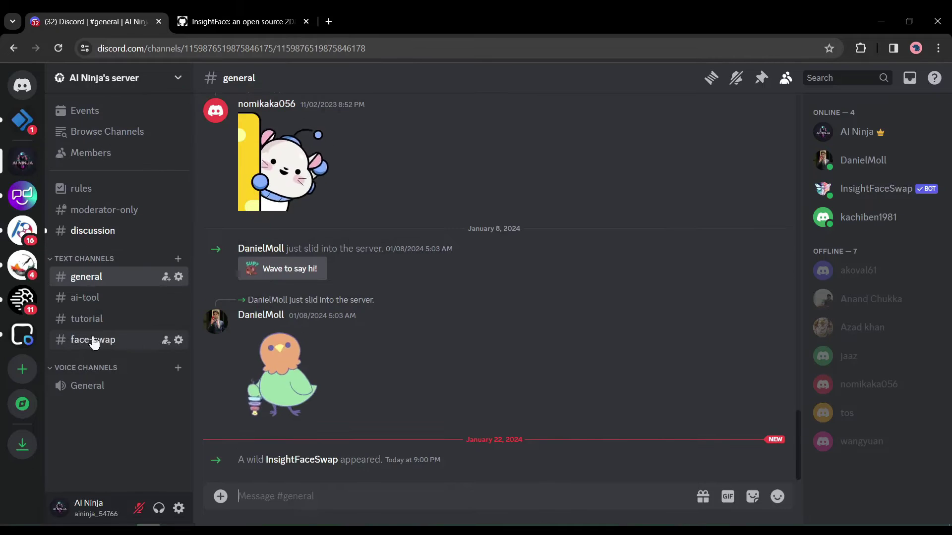
click(97, 341)
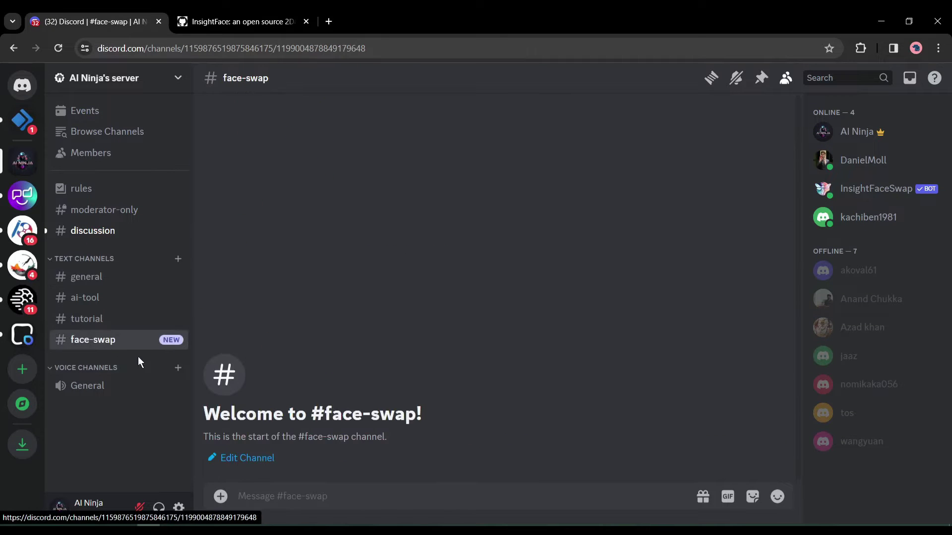
click(255, 499)
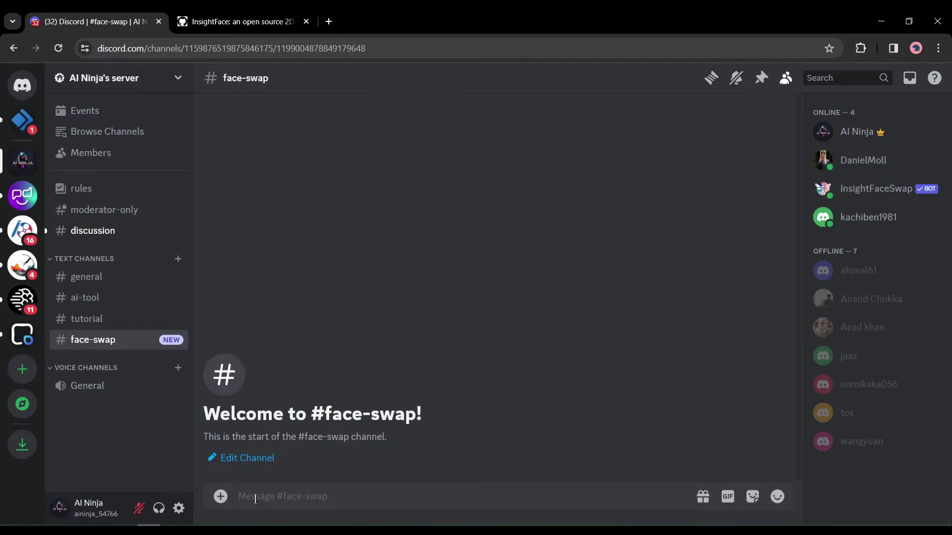
text(/save)
click(286, 469)
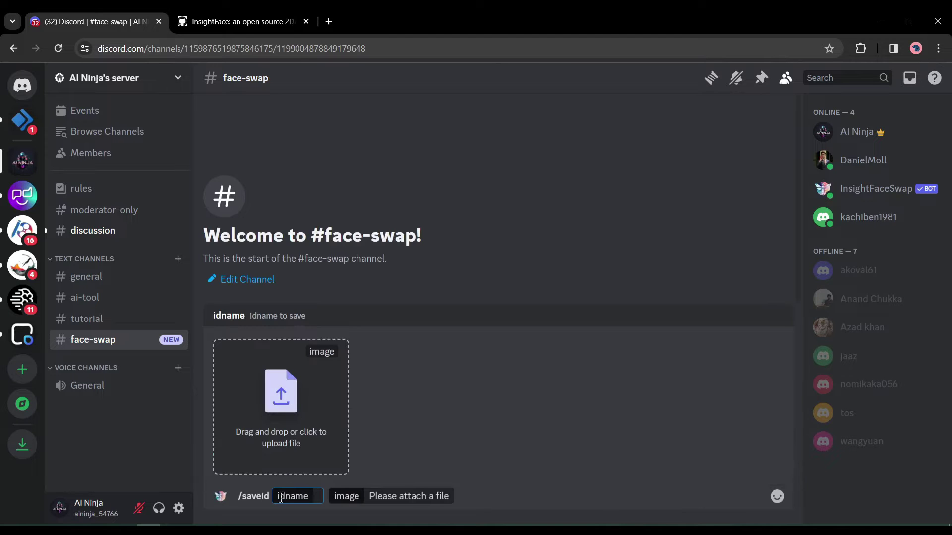
click(271, 403)
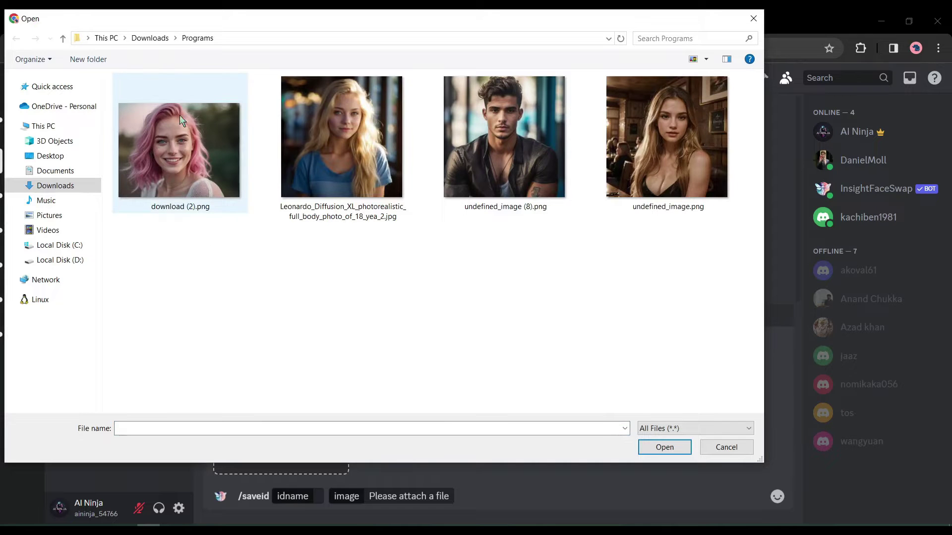
double_click(227, 149)
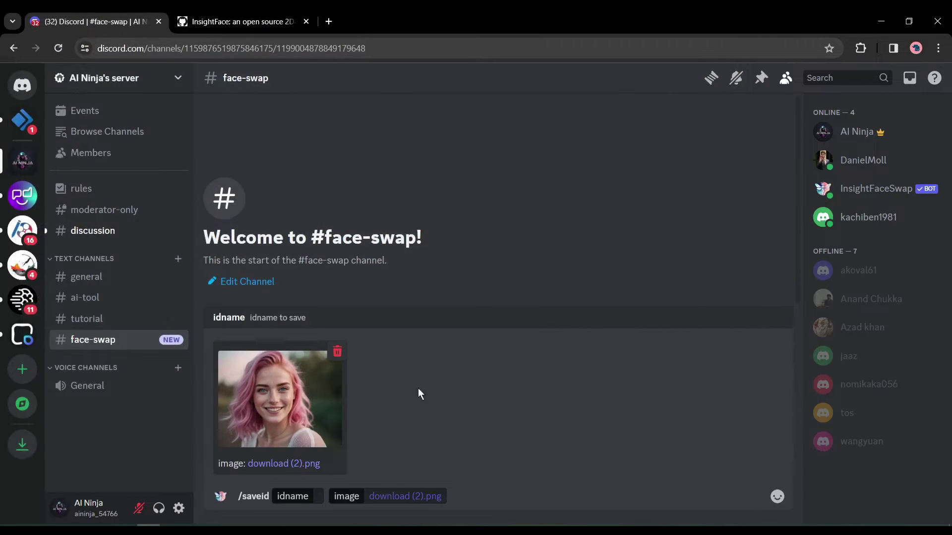
text(test)
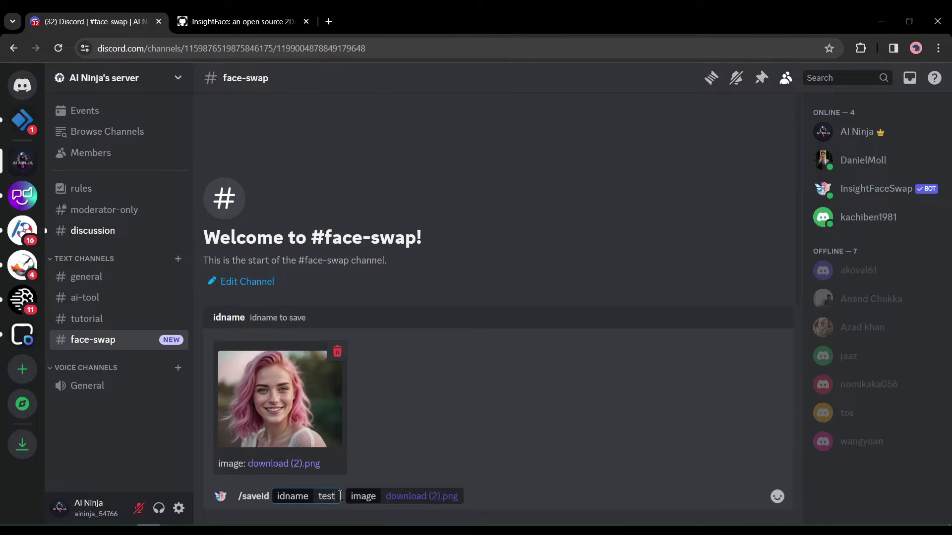
key(Return)
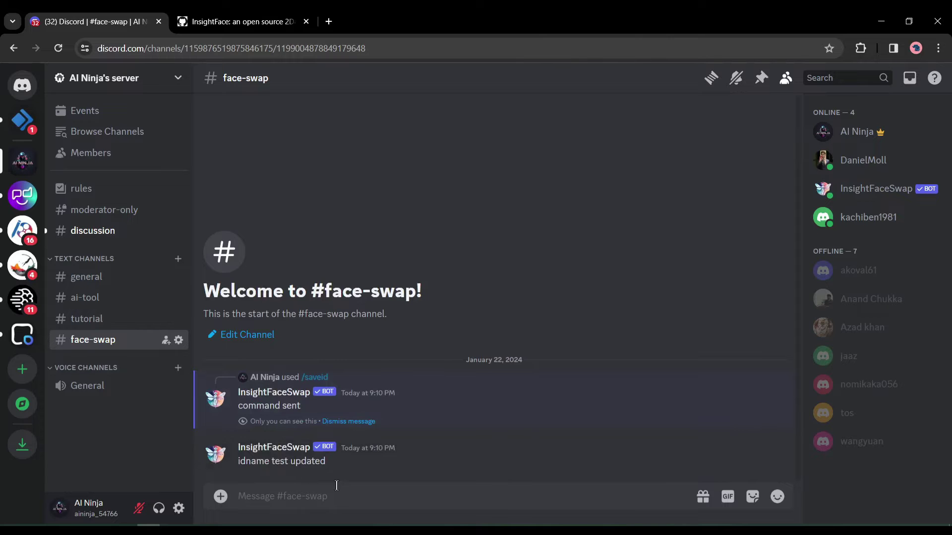
Run /swapid with ID 'test' on the blonde Leonardo_Diffusion photo.
text(/)
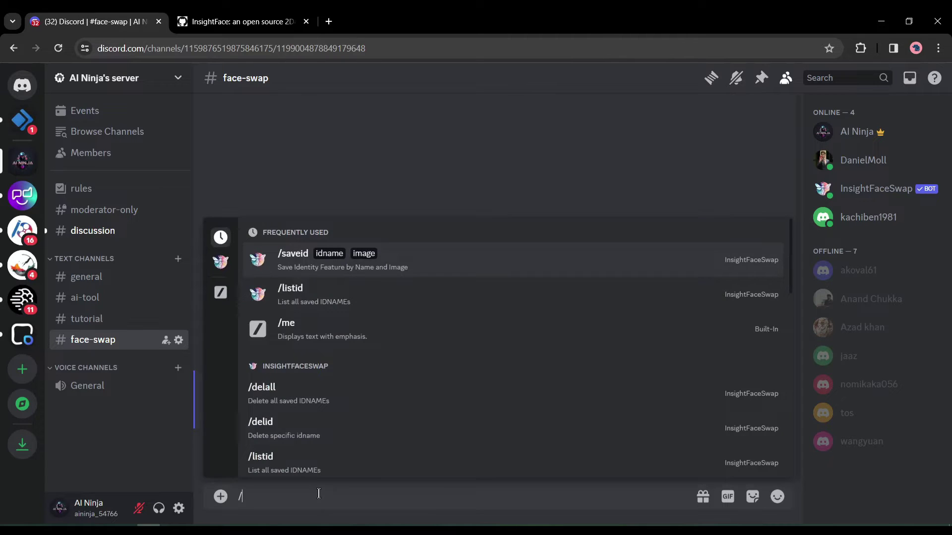
text(sw)
click(311, 285)
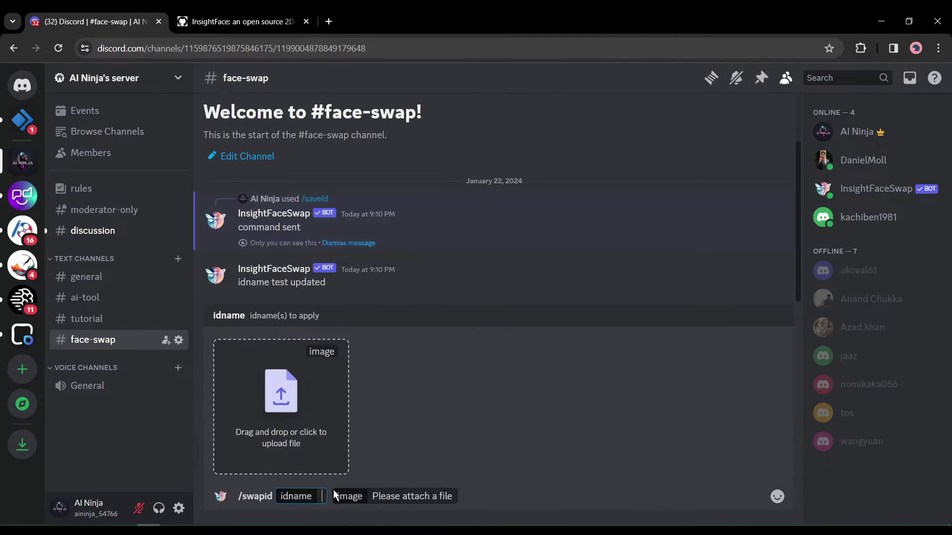
text(ts)
key(BackSpace)
text(est)
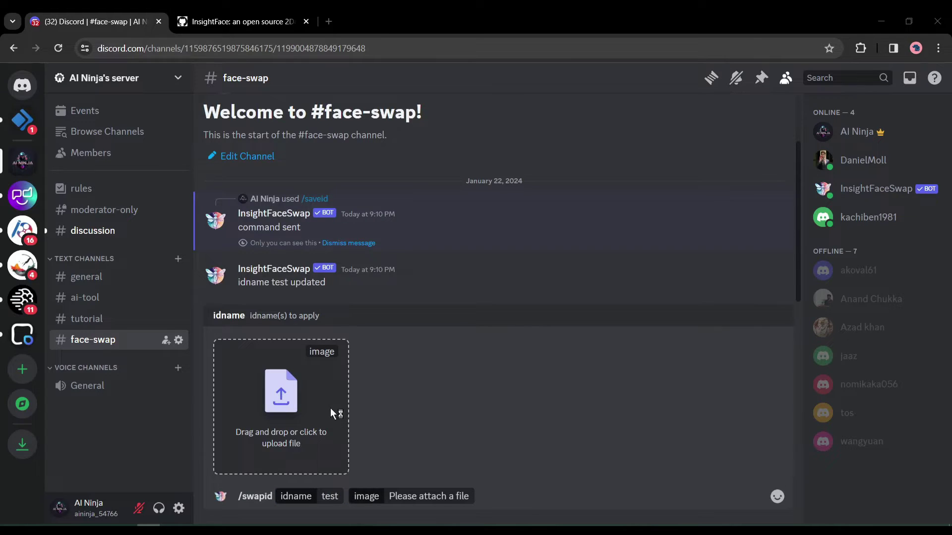
click(332, 414)
double_click(344, 136)
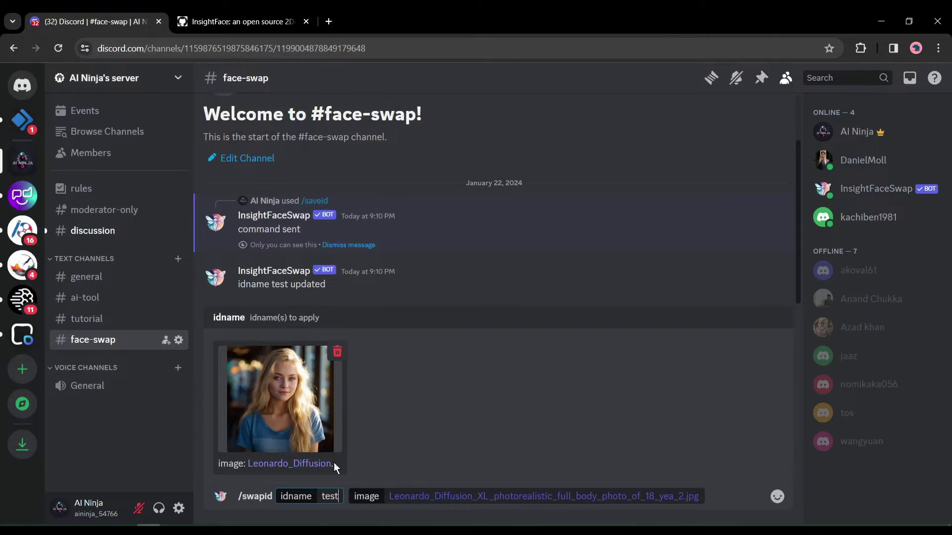
key(Return)
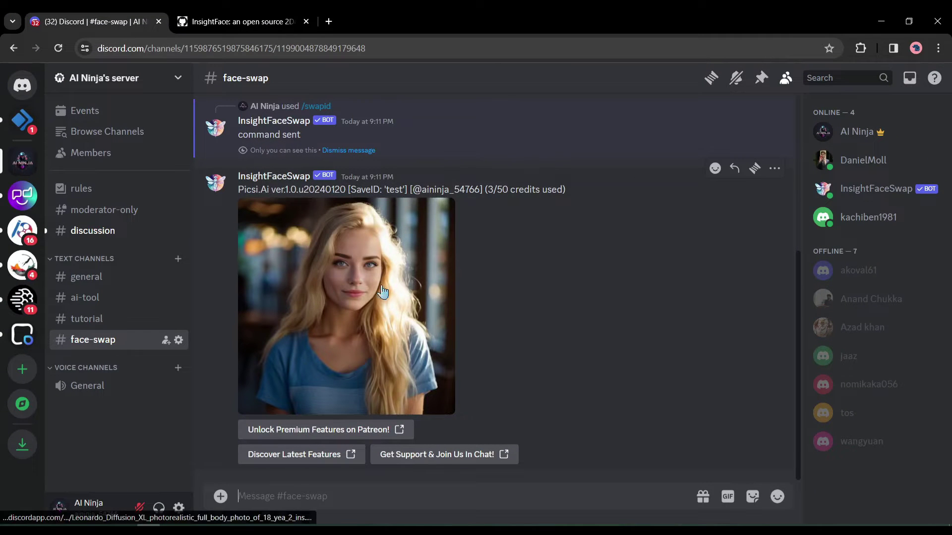
Open the swapped portrait full size in a browser tab, zoom in and out, then close it.
click(348, 280)
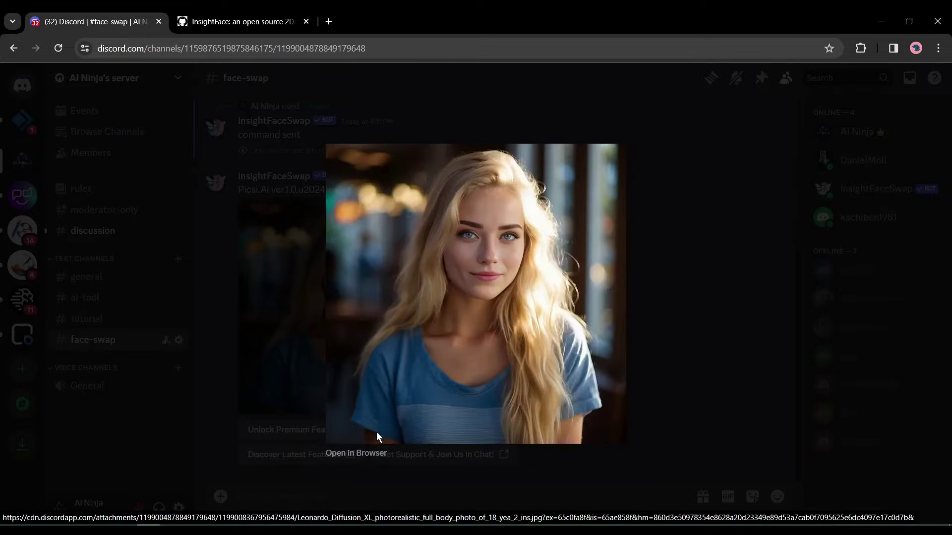
click(369, 456)
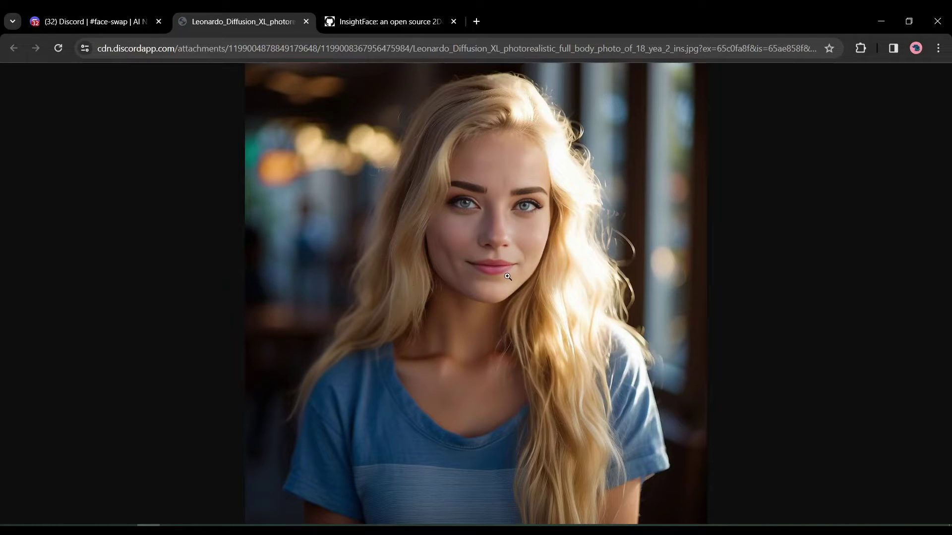
click(498, 239)
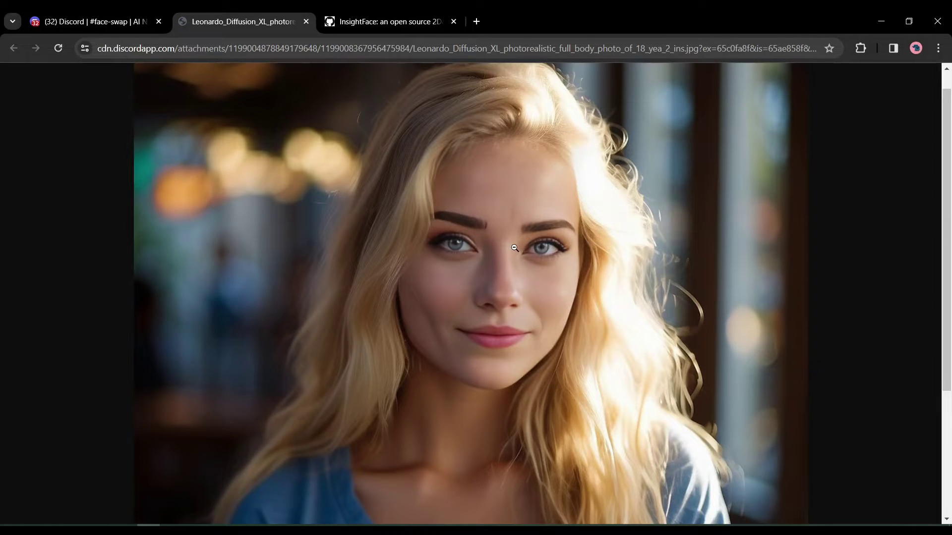
click(514, 248)
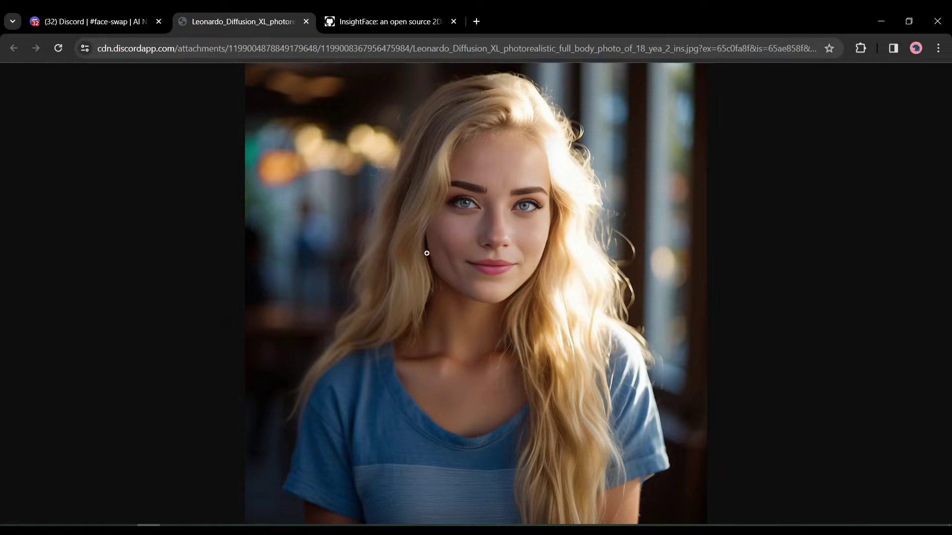
click(307, 22)
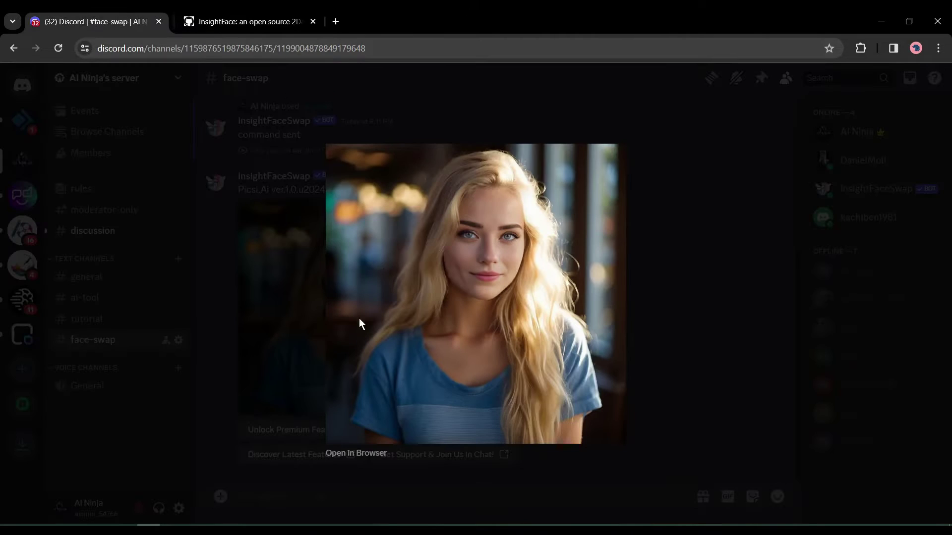
Send a second /swapid command to the bot with the pasted options.
click(295, 419)
click(256, 498)
text(/sw)
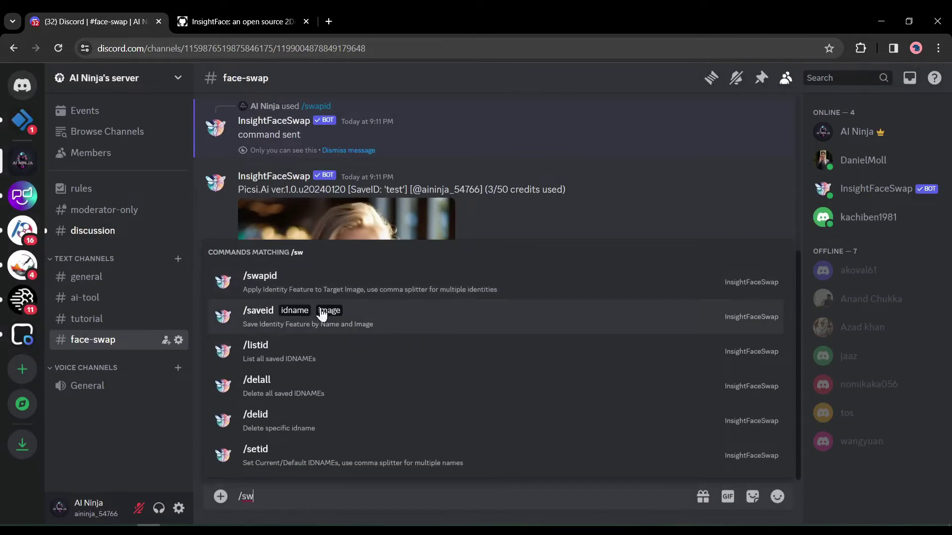
click(295, 276)
key(ctrl+v)
key(Return)
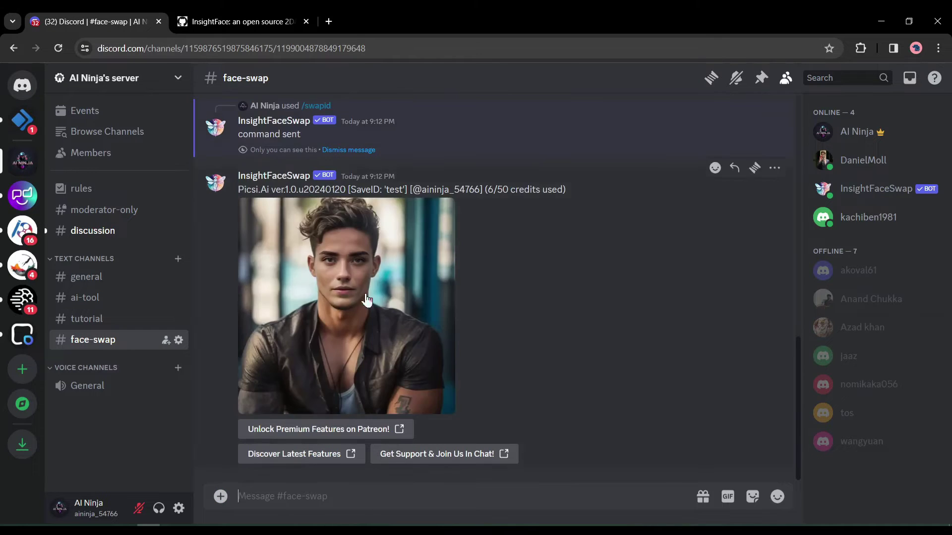
View the new swapped portrait full size in a browser tab, then close it.
click(391, 392)
click(358, 452)
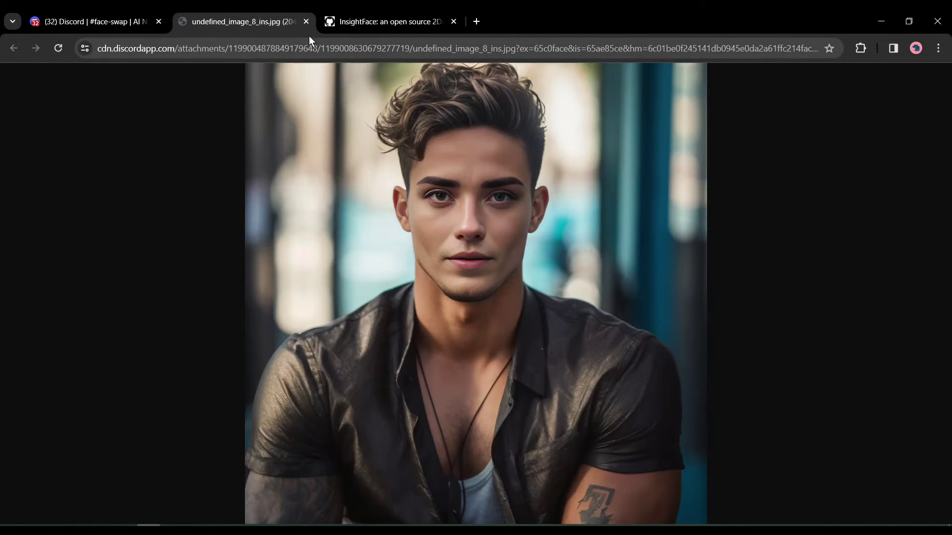
click(308, 26)
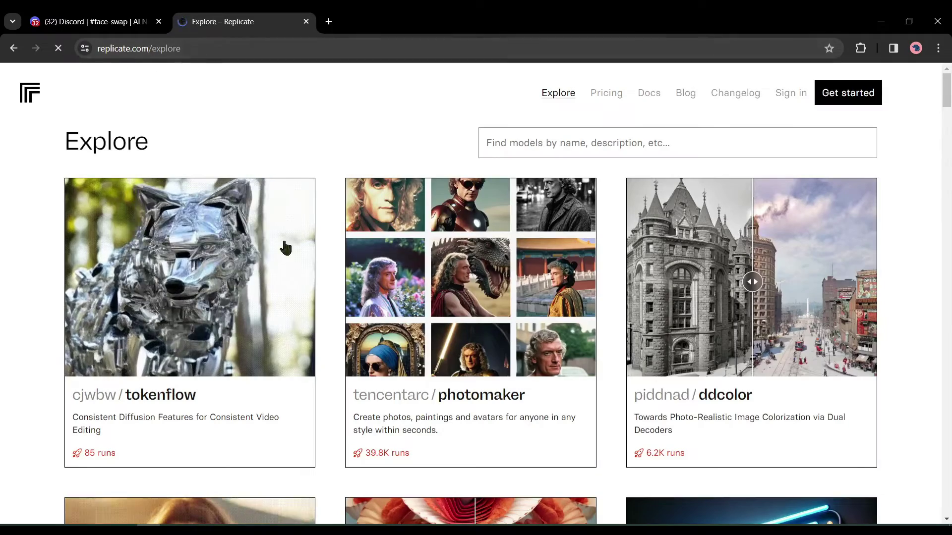
Navigate from Replicate's homepage to the Explore models page.
scroll(279, 316, down, 5)
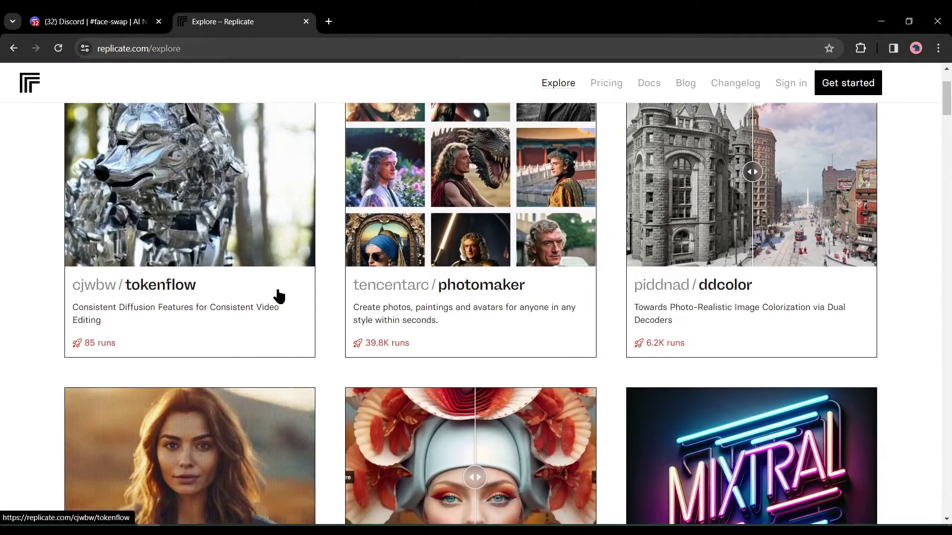
scroll(279, 296, down, 2)
scroll(279, 296, up, 8)
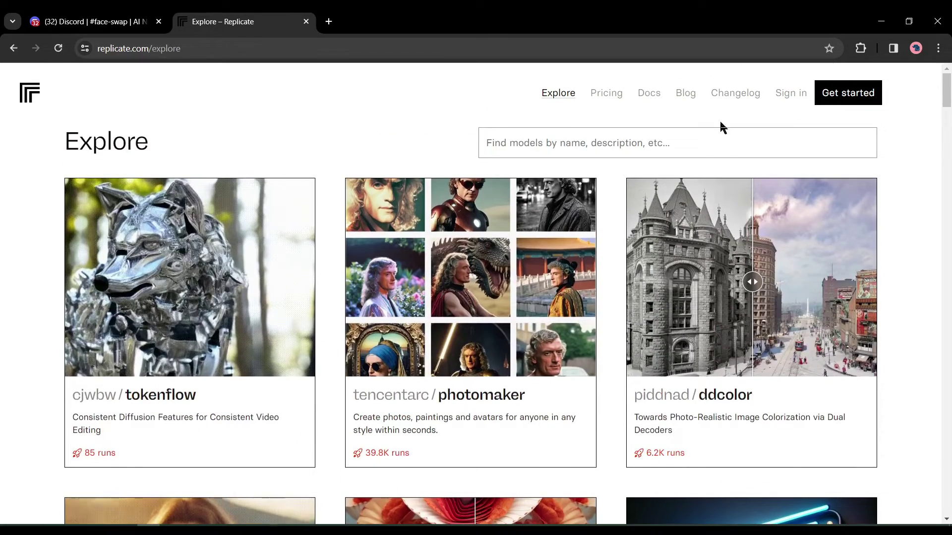
click(494, 142)
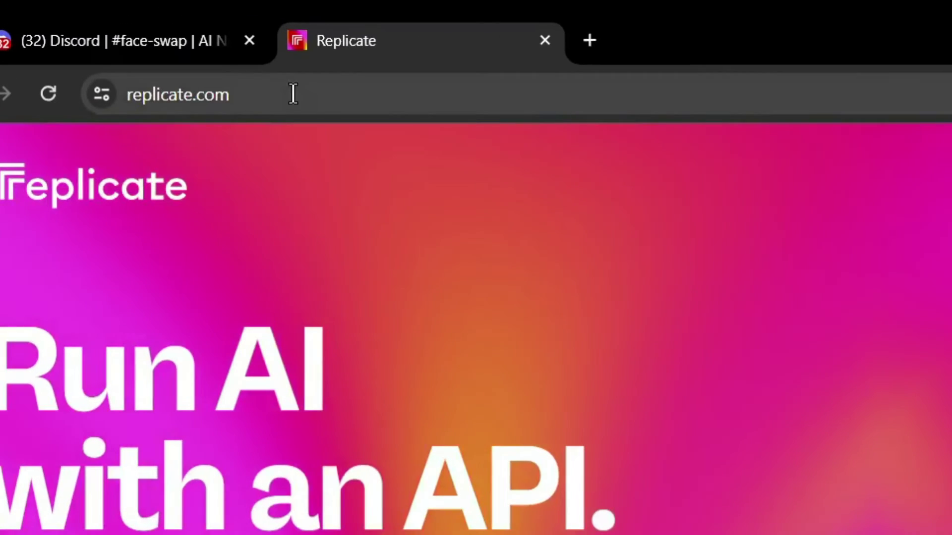
click(129, 51)
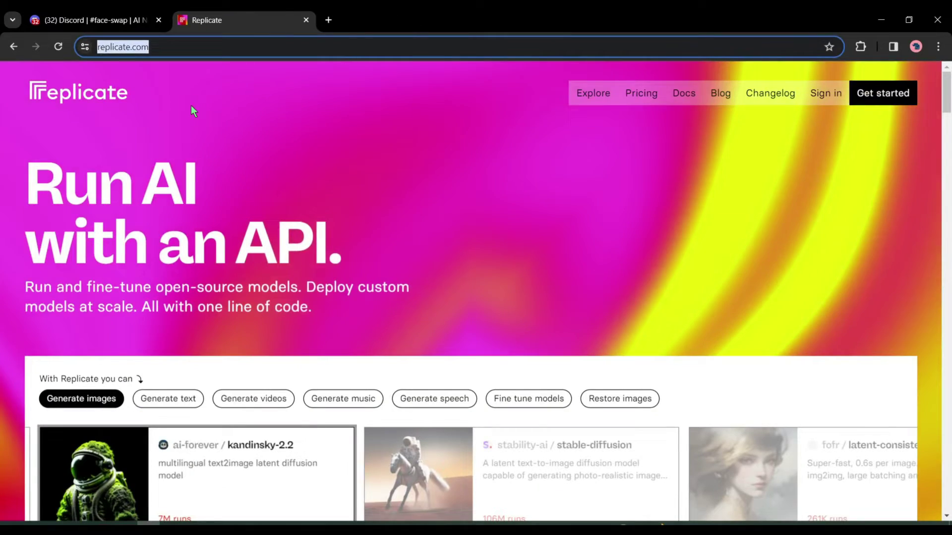
click(614, 109)
click(600, 98)
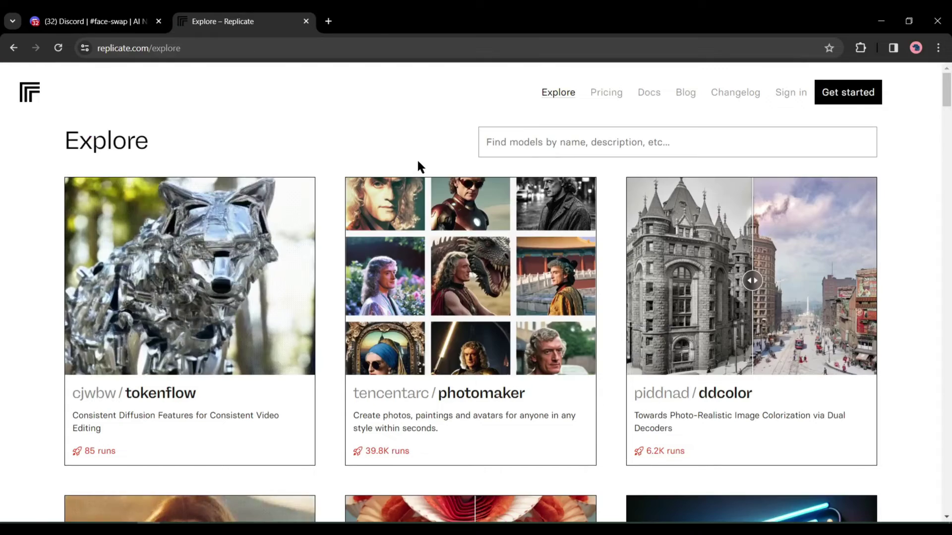
Search the models for 'FaceSwap' and open the omniedgeio/face-swap page.
click(559, 144)
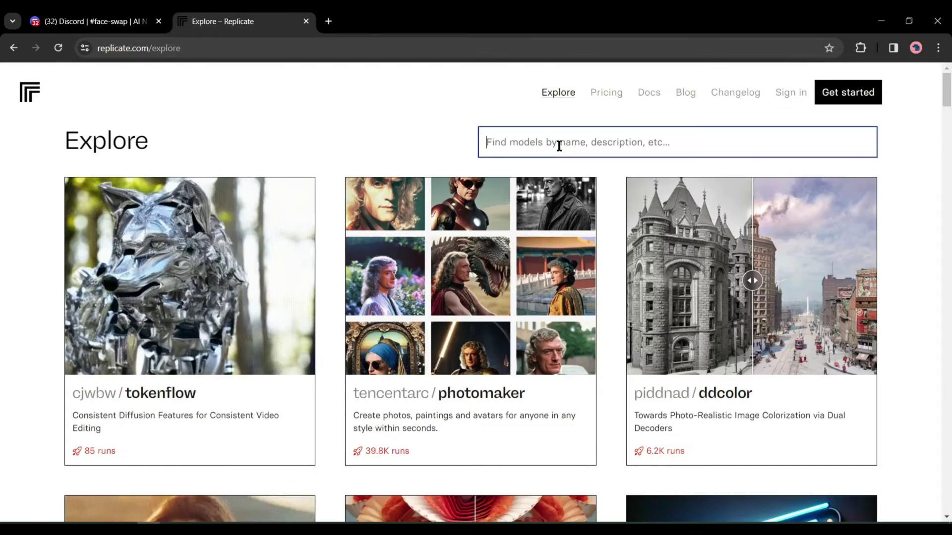
text(FaceSwap)
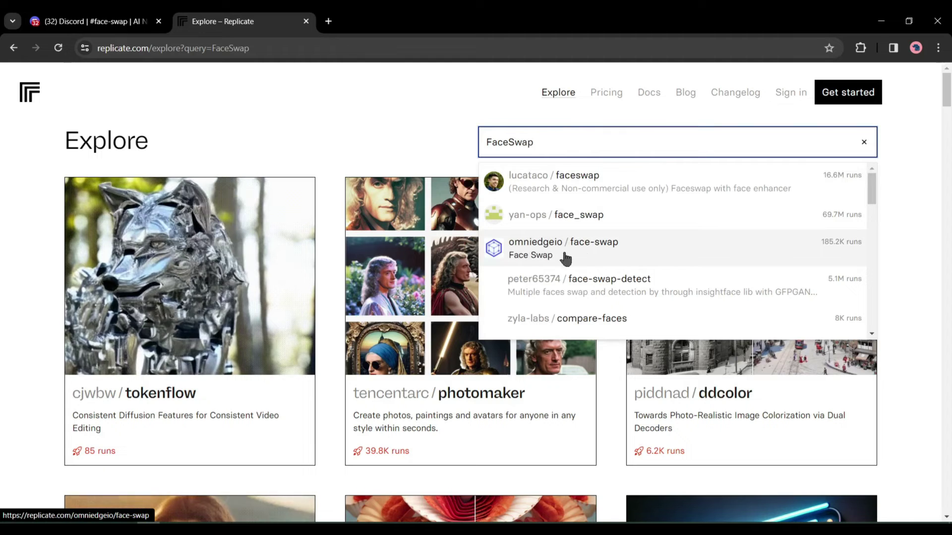
click(540, 256)
scroll(404, 258, down, 5)
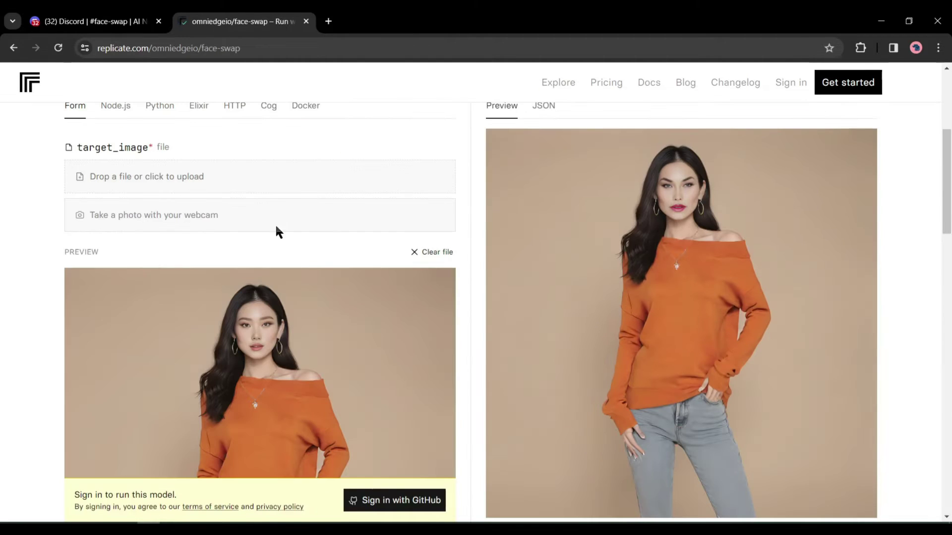
drag(335, 287, 158, 368)
scroll(157, 368, up, 4)
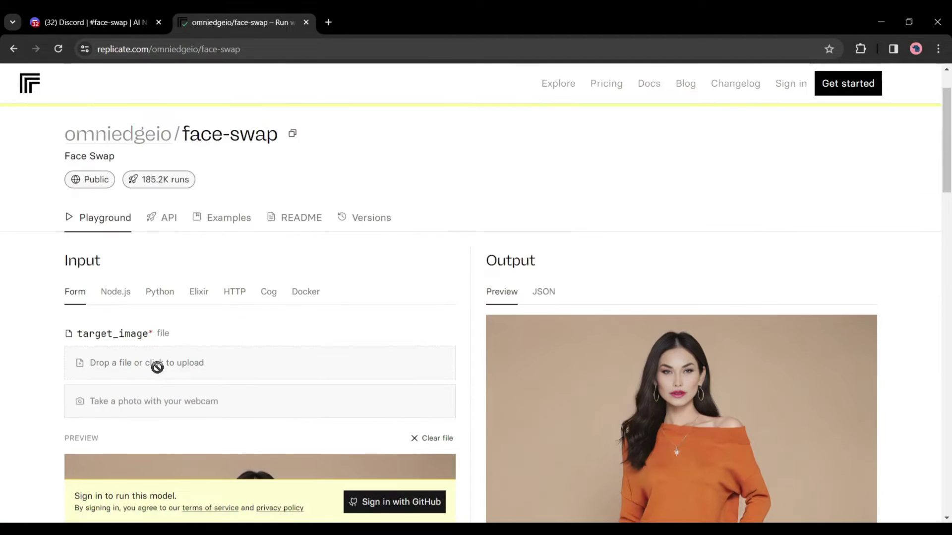
Sign in to Replicate with the GitHub account and decline saving the password.
click(395, 501)
click(510, 433)
scroll(390, 343, down, 4)
scroll(389, 342, up, 4)
click(359, 246)
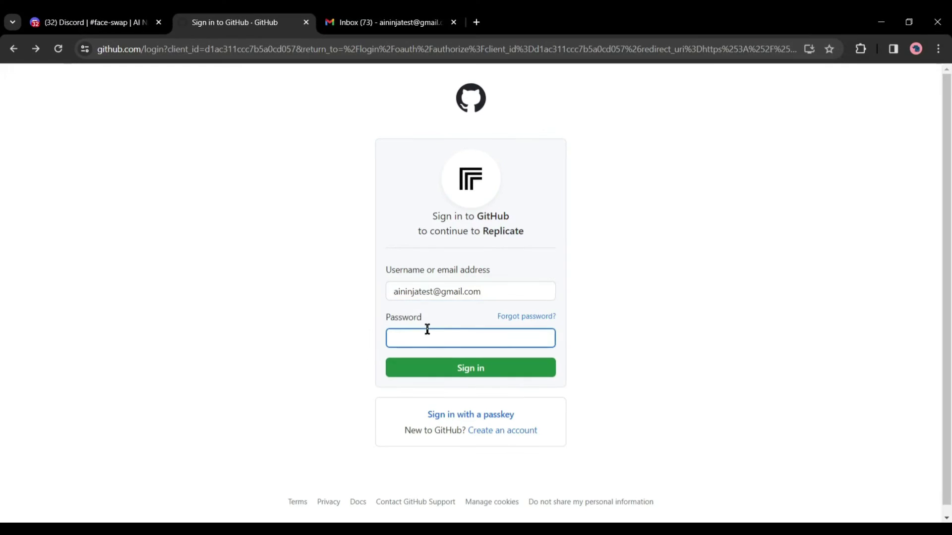
key(Return)
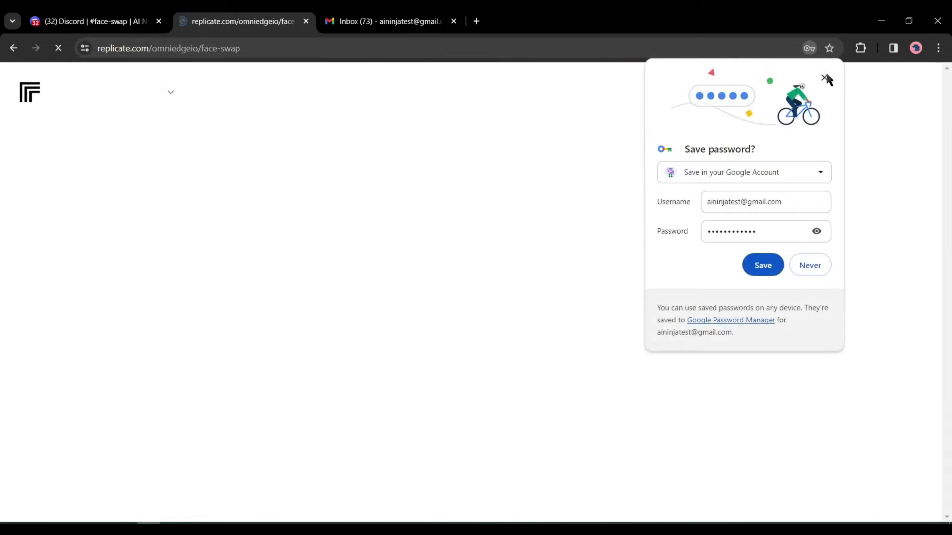
click(824, 78)
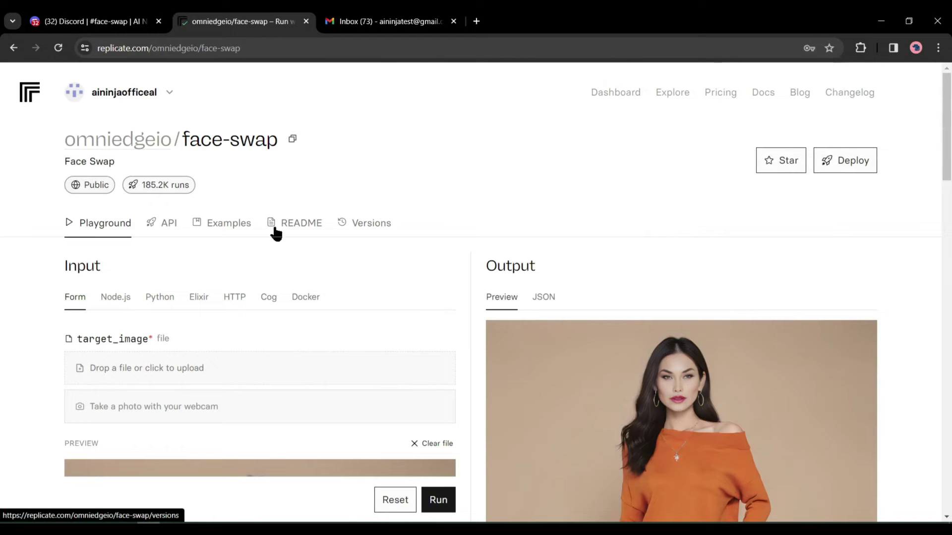
Replace the example target_image with the pink-haired download (2).png.
scroll(255, 299, down, 2)
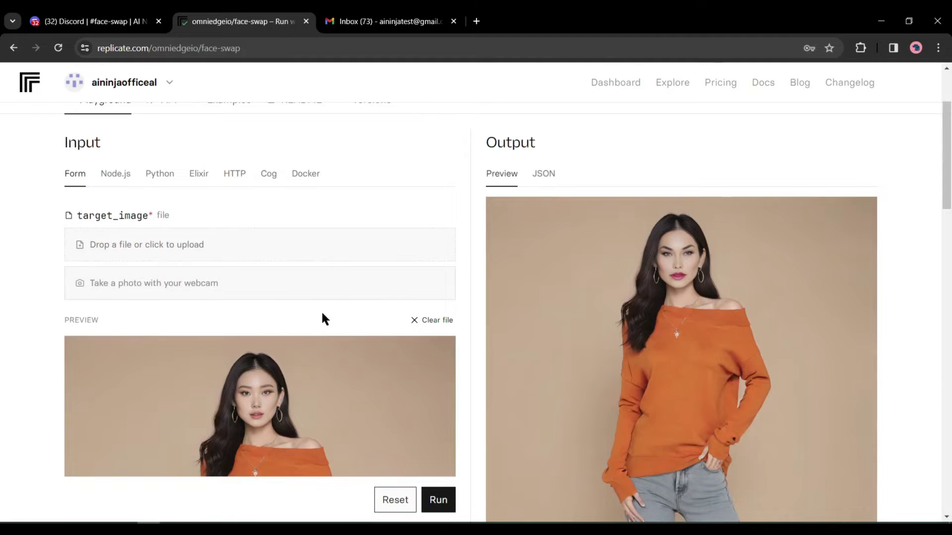
click(439, 323)
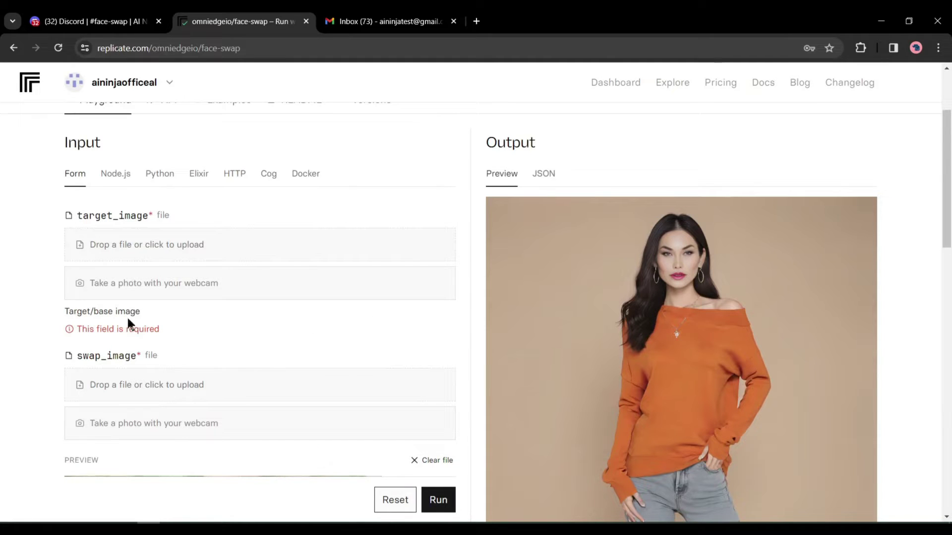
click(171, 238)
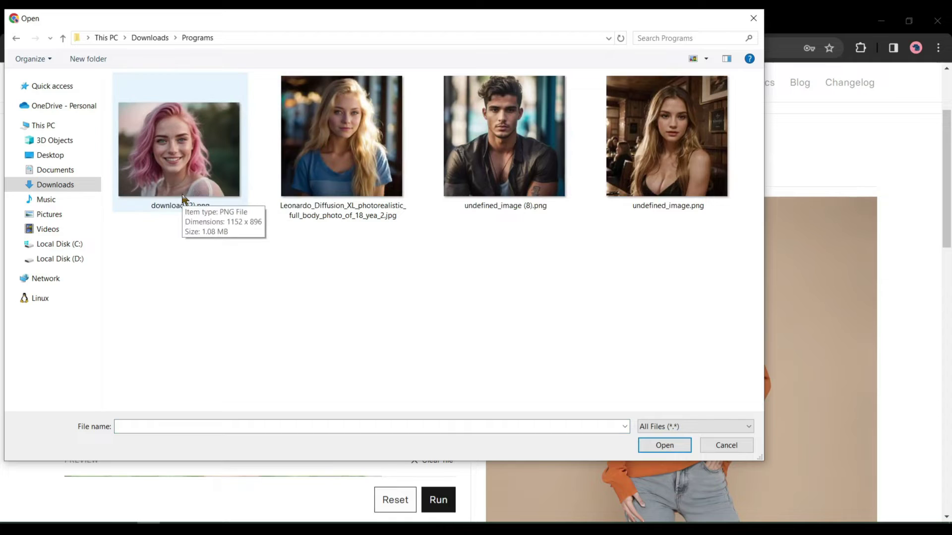
double_click(180, 157)
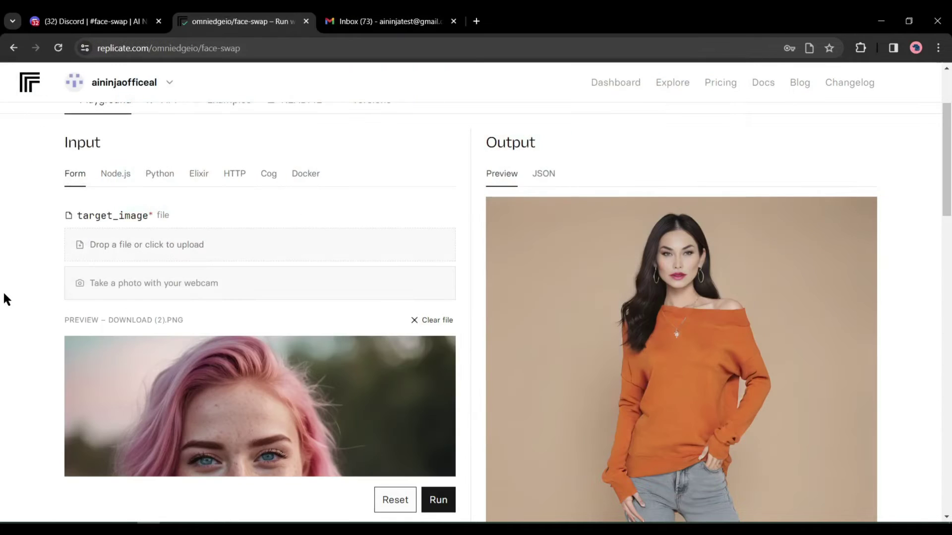
Set the blonde Leonardo_Diffusion photo as swap_image and run the prediction.
scroll(68, 298, down, 7)
scroll(69, 298, down, 4)
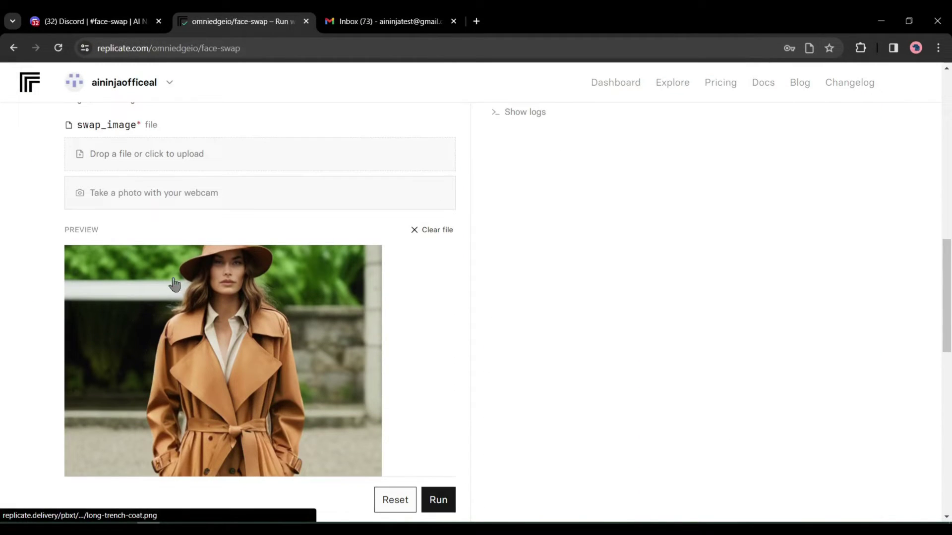
click(430, 233)
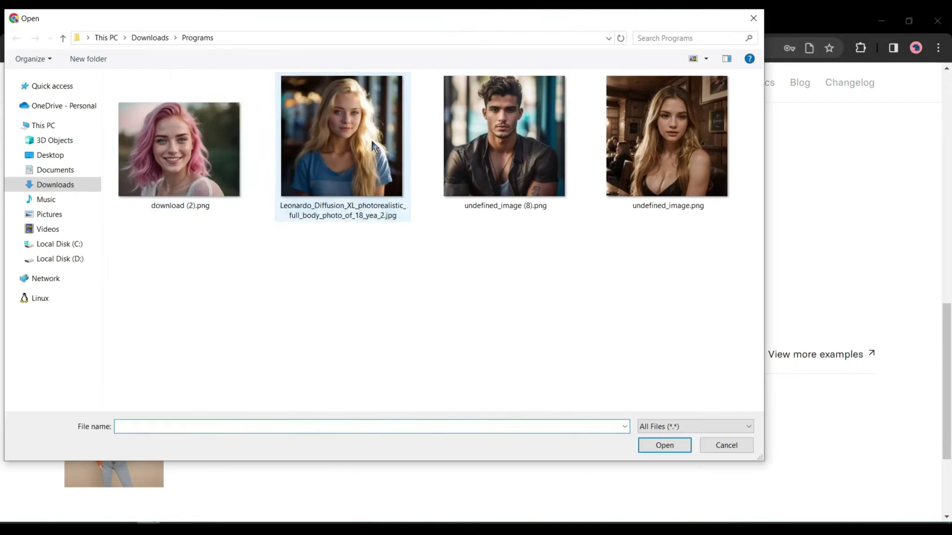
double_click(341, 126)
scroll(287, 290, down, 8)
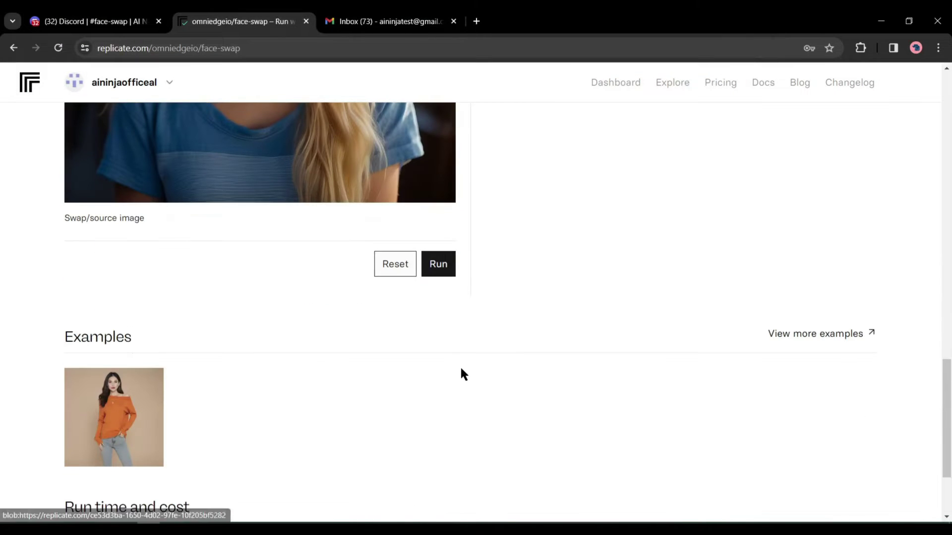
click(439, 267)
scroll(572, 296, up, 14)
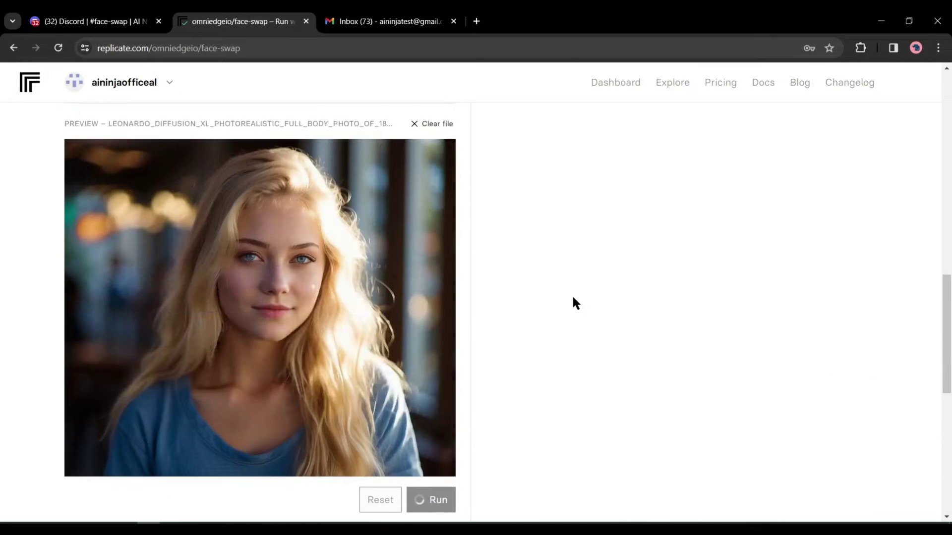
scroll(568, 299, up, 5)
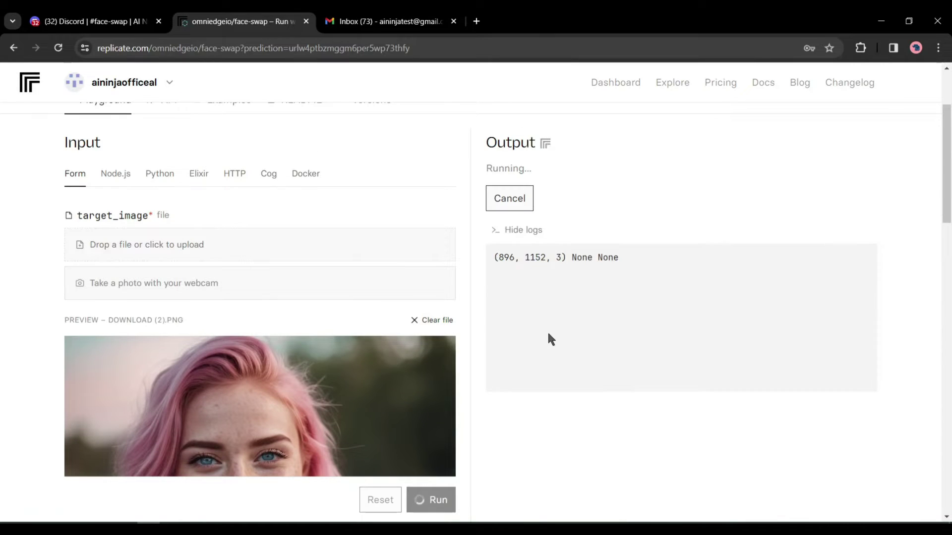
Clear both inputs and load the man's portrait undefined_image (8).png as target_image.
scroll(238, 302, down, 3)
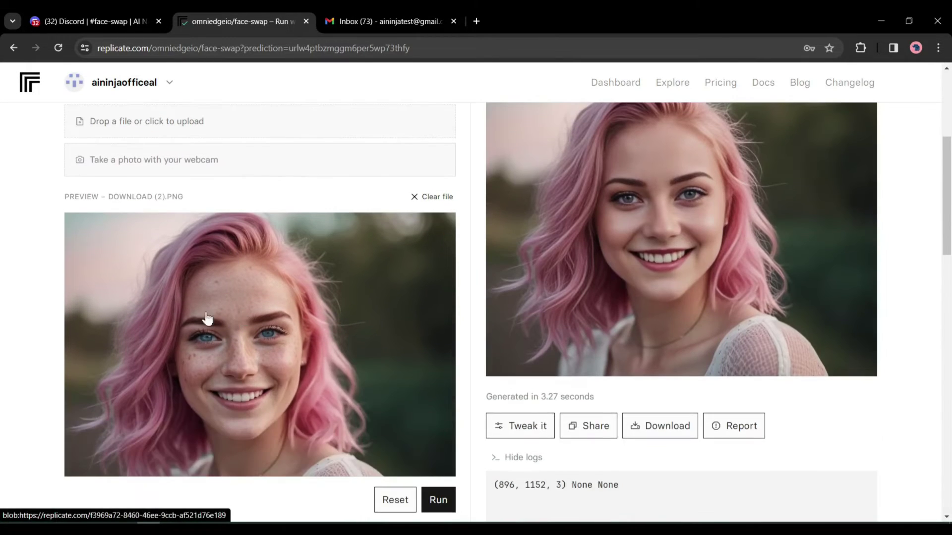
scroll(253, 342, up, 1)
scroll(298, 361, down, 10)
scroll(314, 399, up, 1)
scroll(314, 399, up, 9)
scroll(401, 291, down, 8)
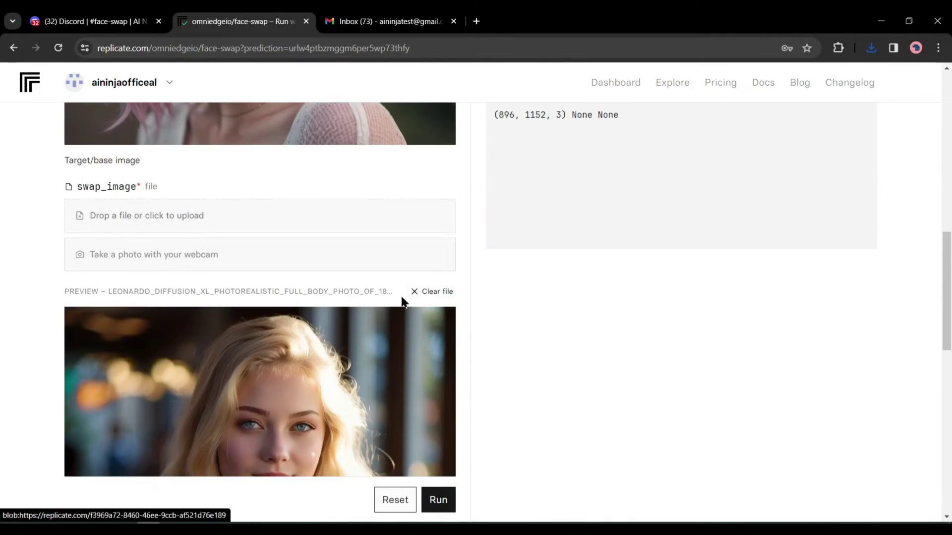
click(430, 292)
scroll(380, 298, up, 4)
click(431, 258)
click(248, 183)
double_click(522, 144)
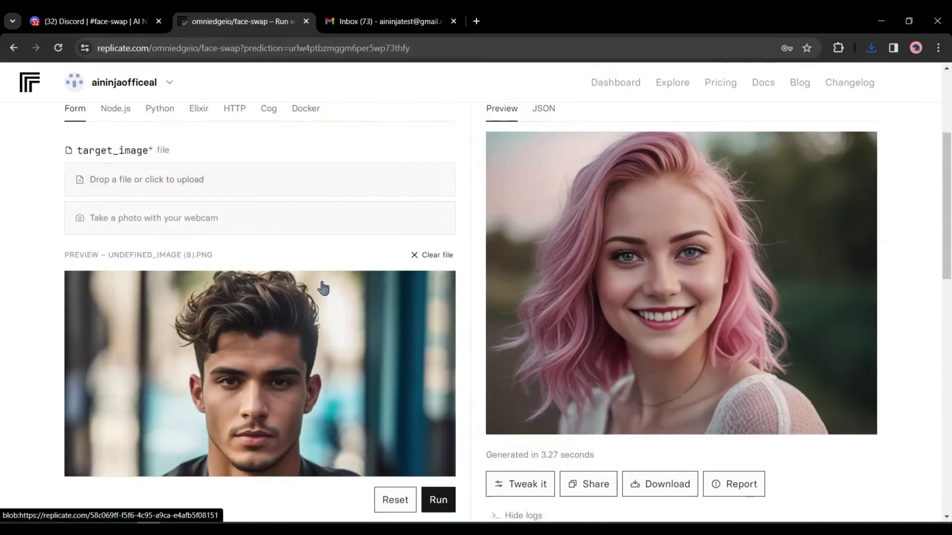
Load download (2).png as swap_image and run the face swap.
scroll(319, 287, down, 5)
click(336, 248)
double_click(204, 152)
click(438, 389)
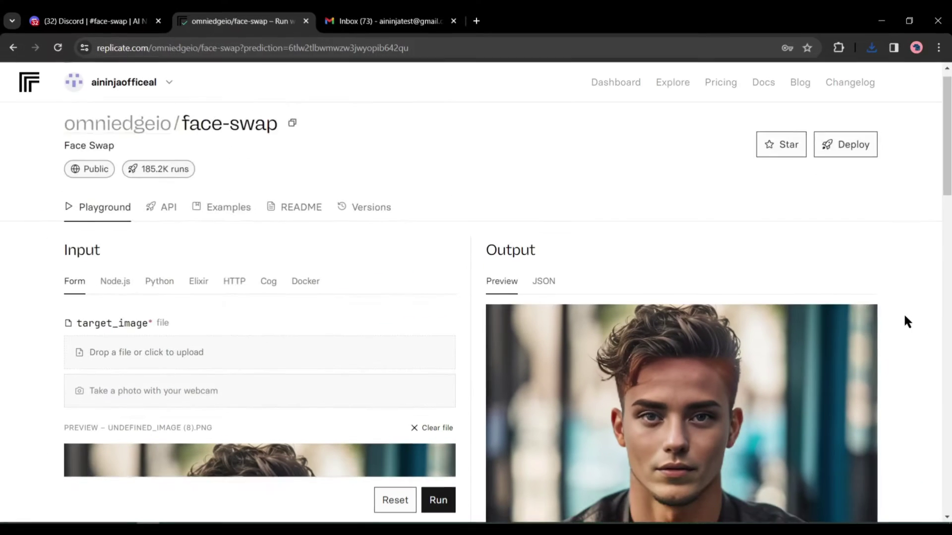
scroll(903, 322, down, 3)
scroll(904, 317, down, 2)
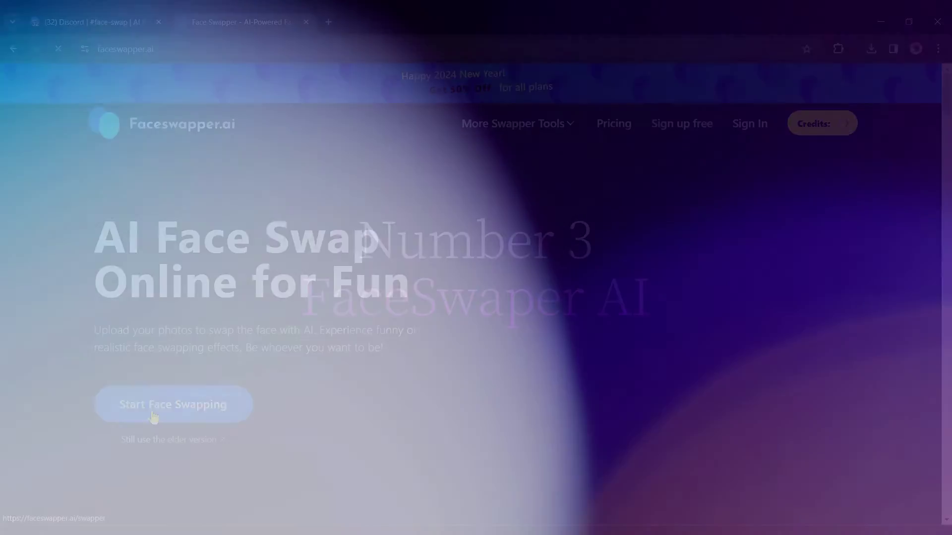
Launch faceswapper.ai's Face Swap Online tool page with Start Face Swapping.
click(156, 414)
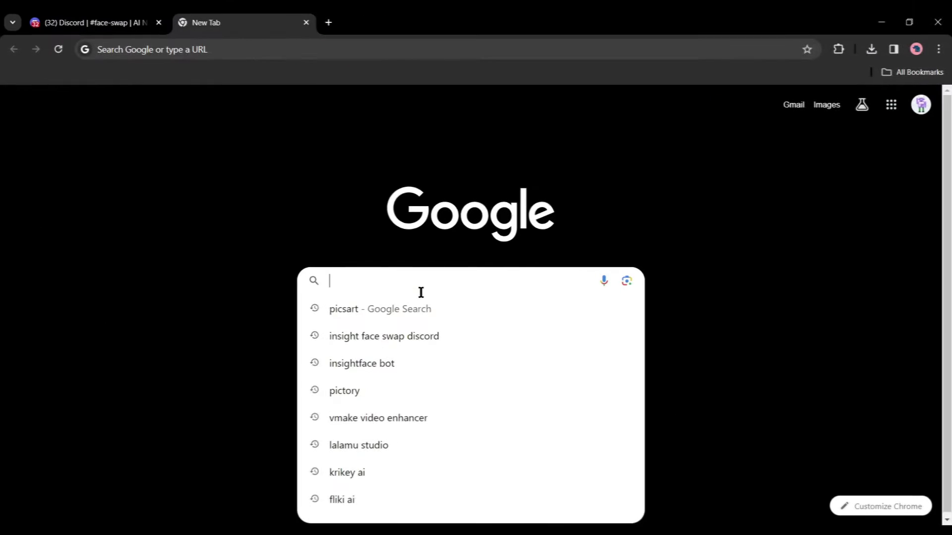
Search Google for 'faceSwaper AI' and open the faceswapper.ai home page.
text(face)
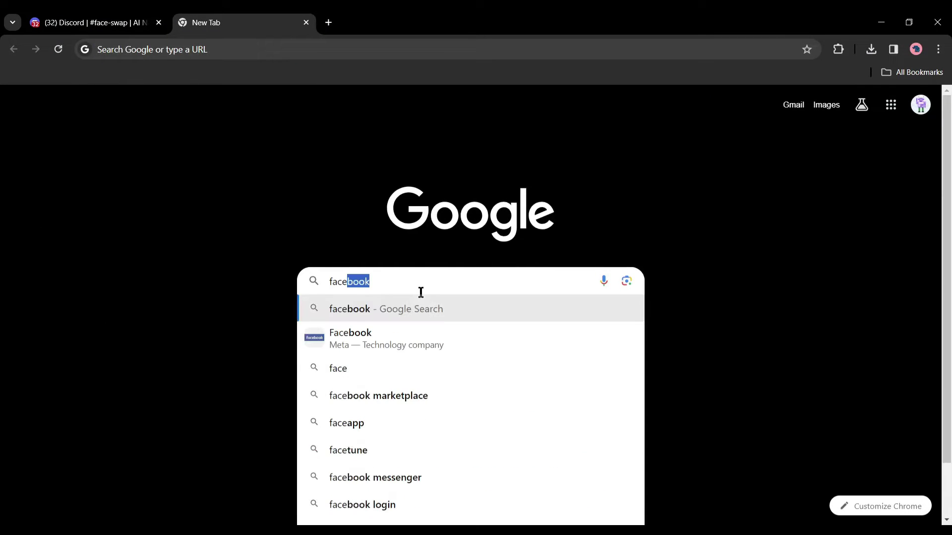
text(AI)
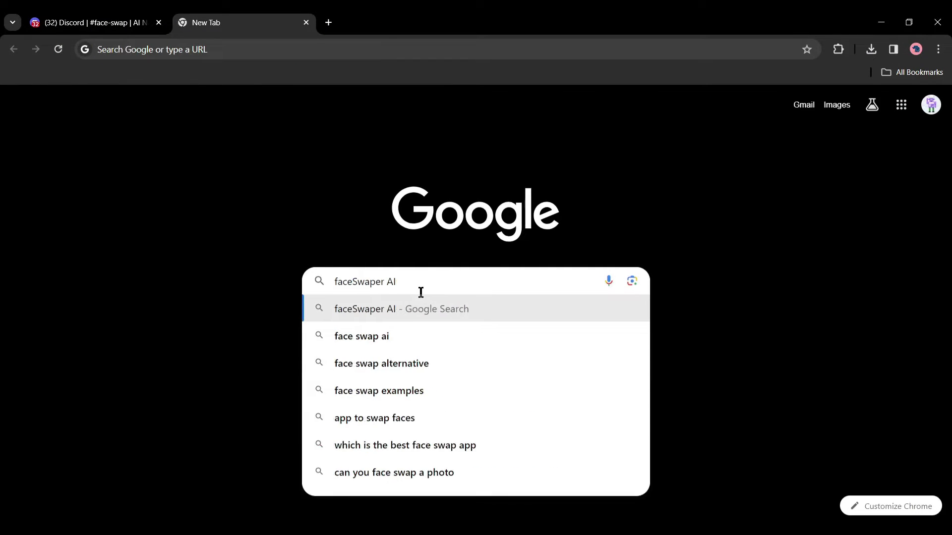
key(Return)
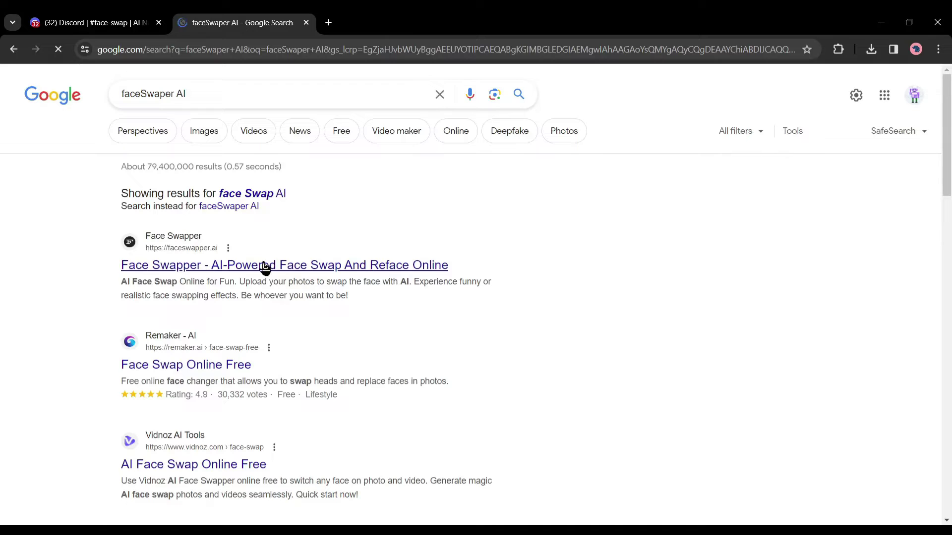
click(202, 270)
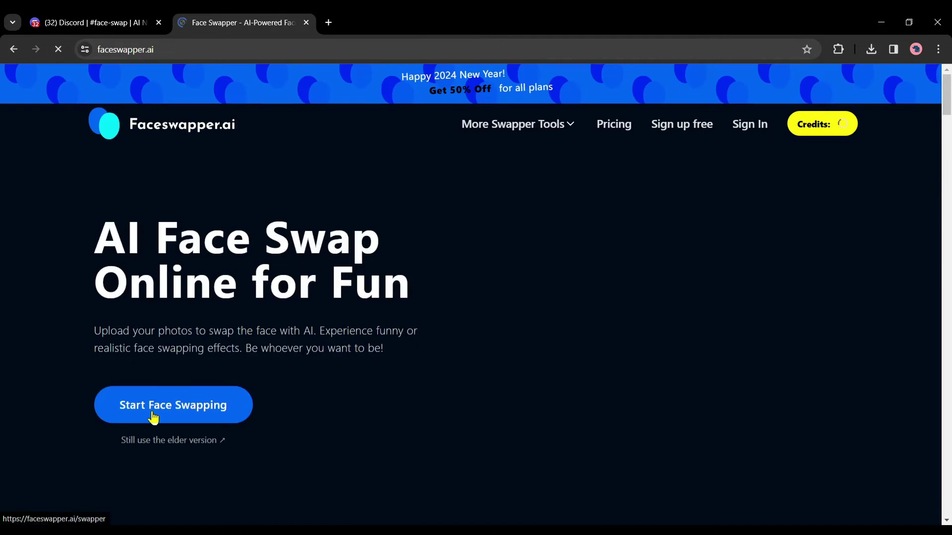
Swap the pink-haired woman's face onto the Wonder Woman sample, then close the result viewer.
click(154, 416)
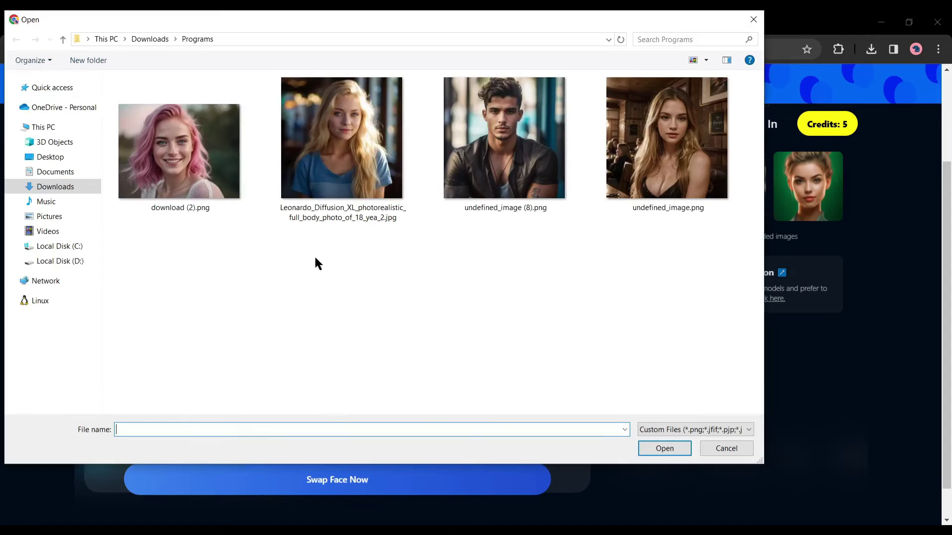
double_click(197, 179)
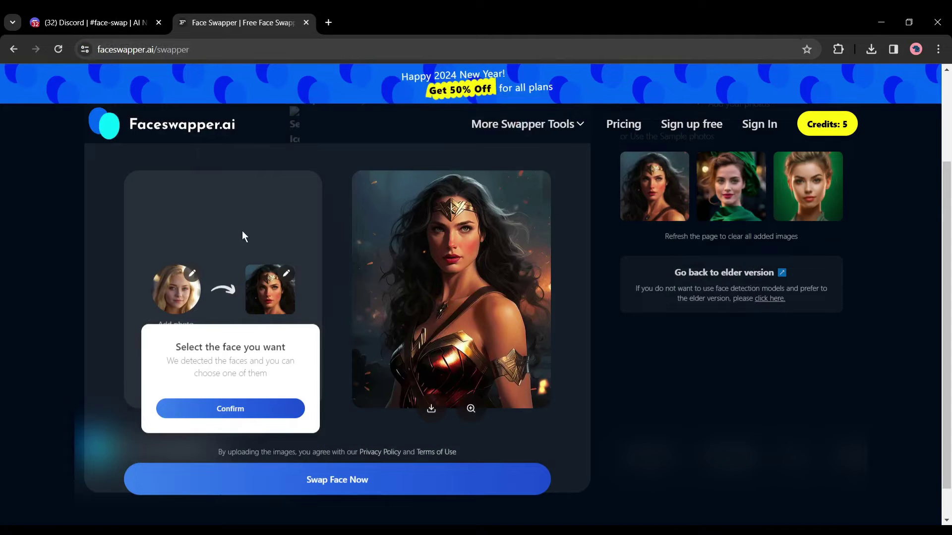
click(233, 448)
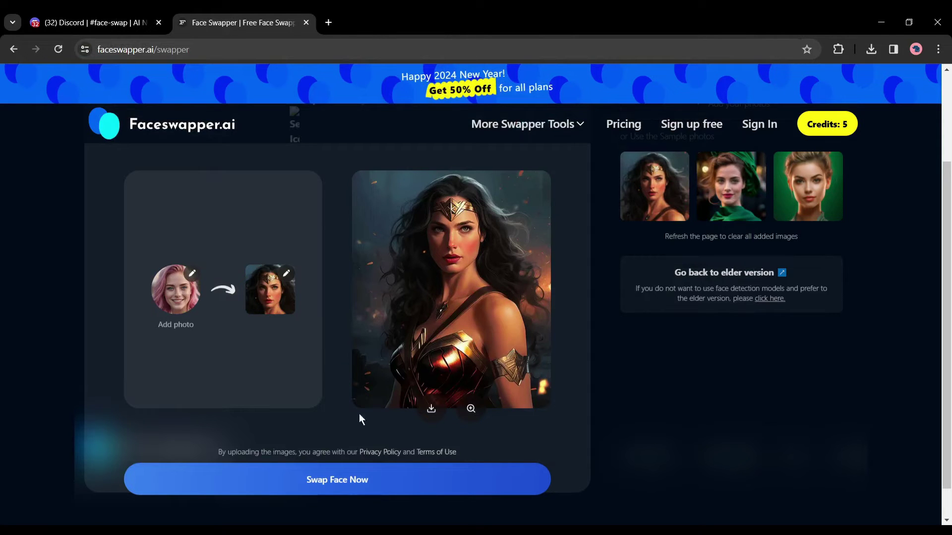
click(350, 485)
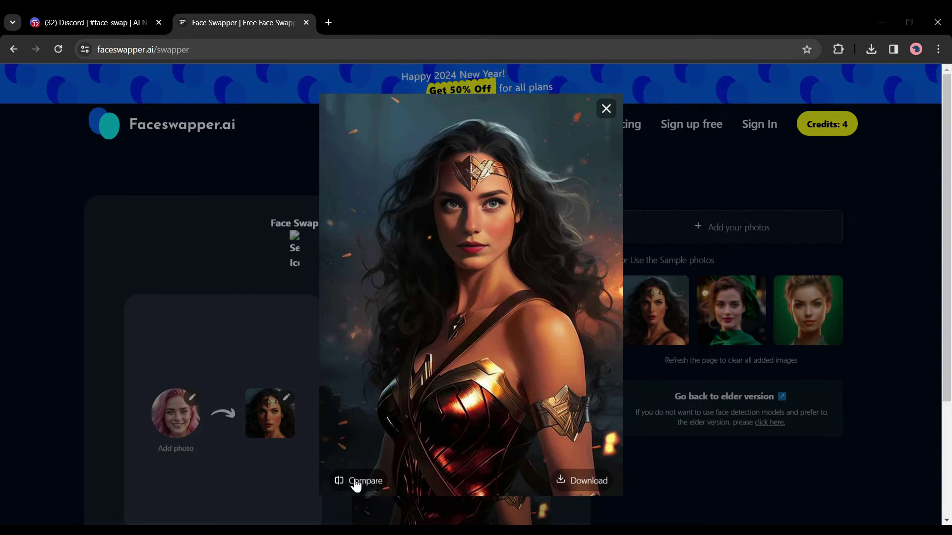
click(607, 110)
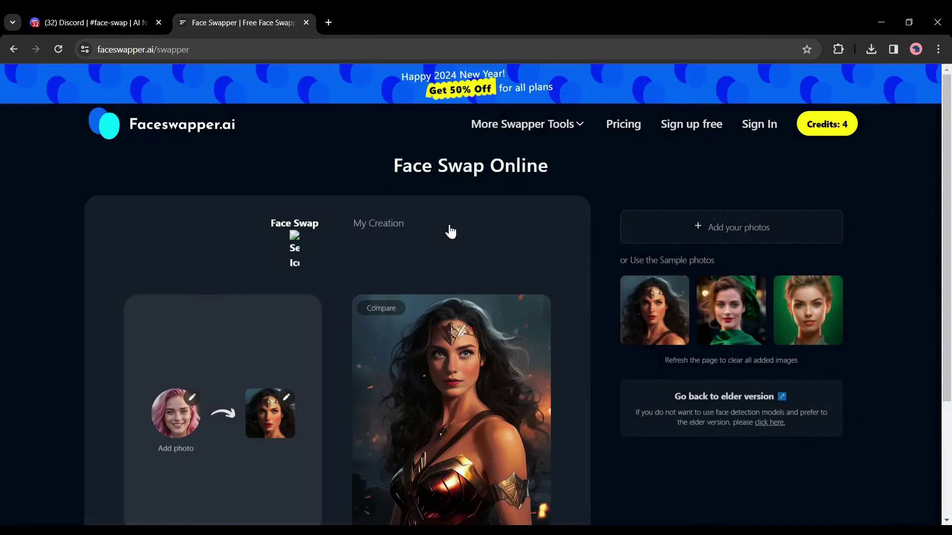
Replace the target with the blonde Leonardo_Diffusion photo, run the swap, and enlarge the result.
click(286, 403)
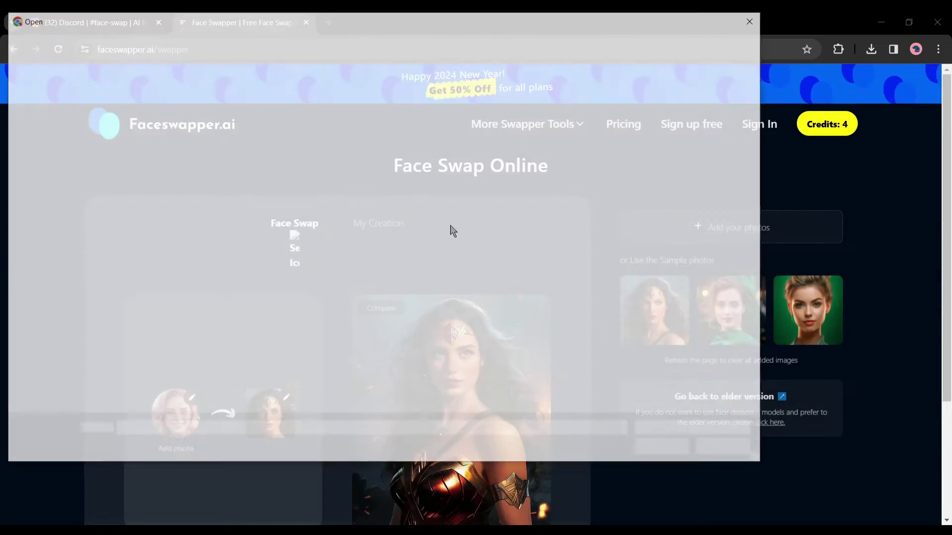
click(370, 151)
double_click(370, 151)
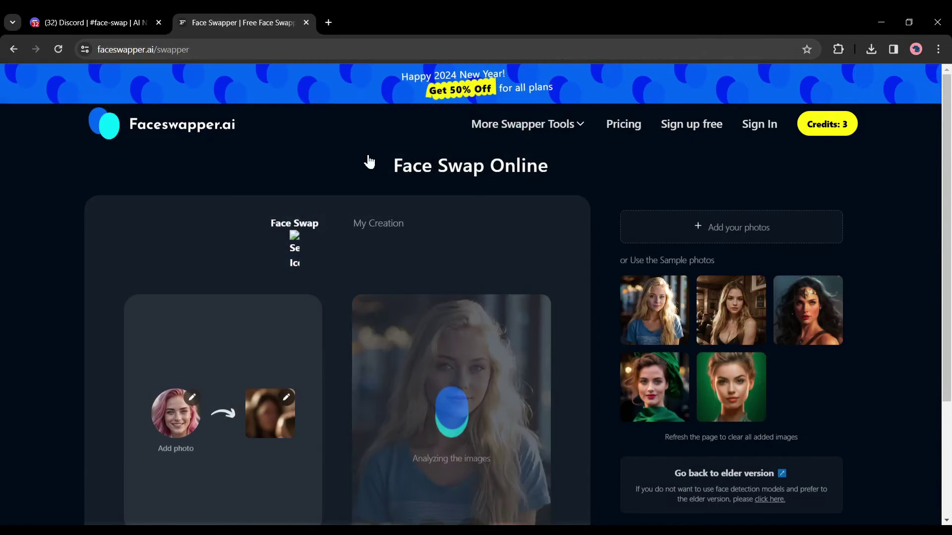
scroll(353, 317, down, 3)
scroll(349, 446, up, 1)
click(338, 511)
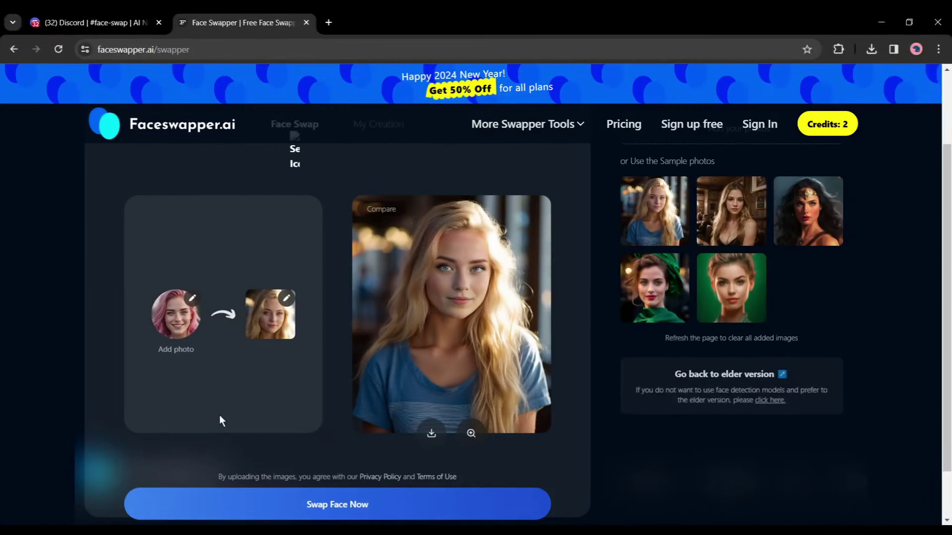
click(471, 434)
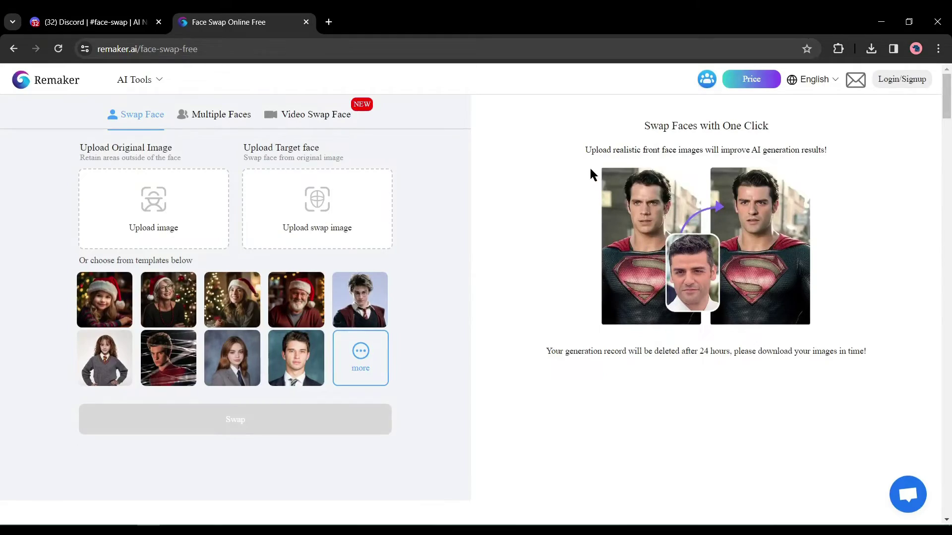
Search Google for 'Remaker AI' and open Remaker's Face Swap Online Free page.
click(436, 281)
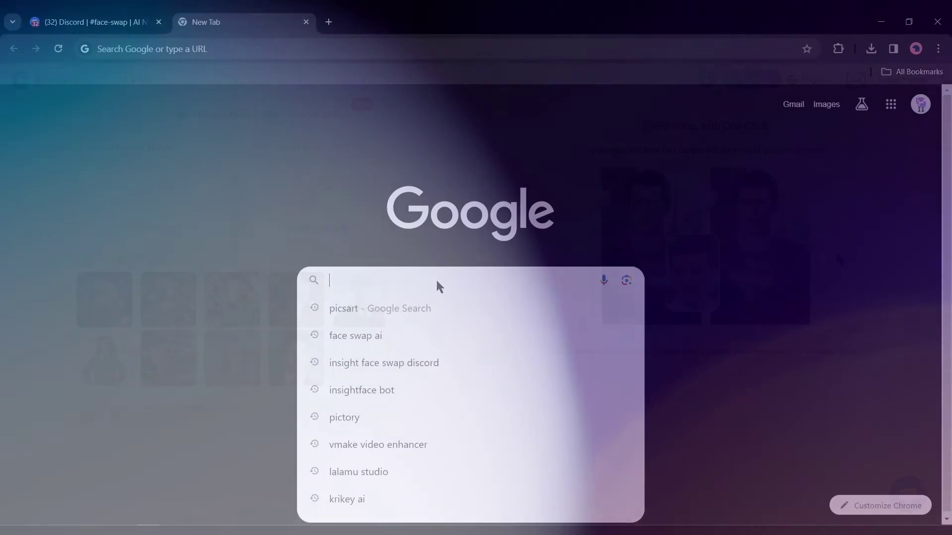
text(Remaker AI)
key(Return)
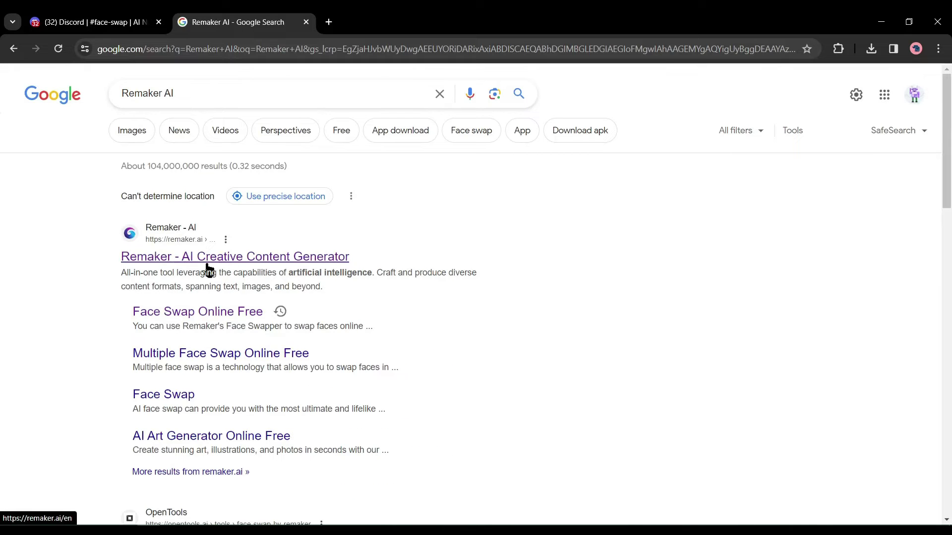
click(186, 317)
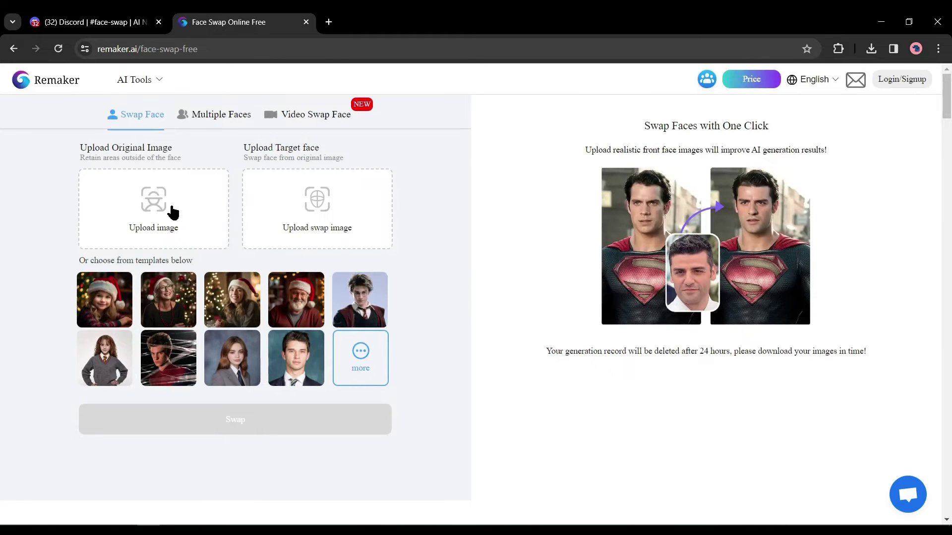
Load the pink-haired photo as original image and the blonde photo as target face, then swap.
click(132, 205)
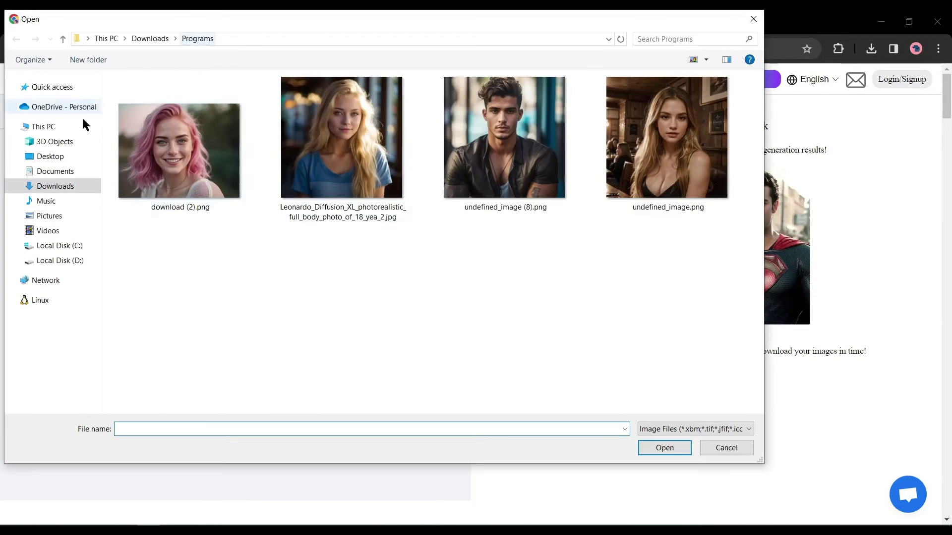
double_click(175, 146)
click(310, 218)
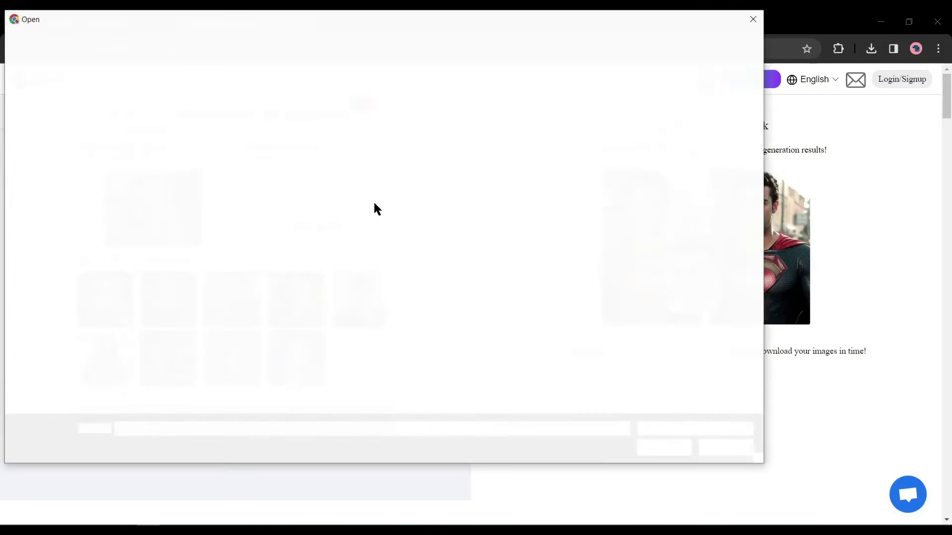
click(329, 142)
double_click(329, 142)
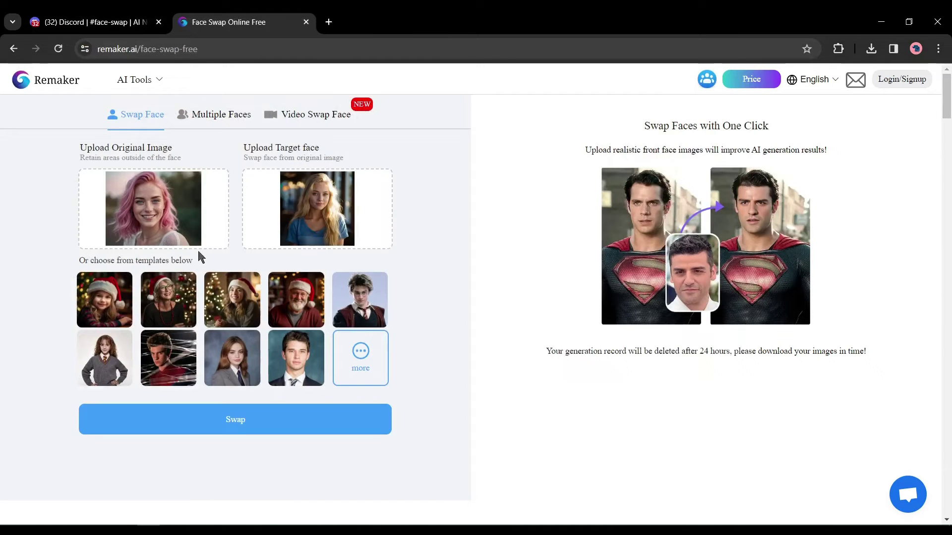
click(255, 435)
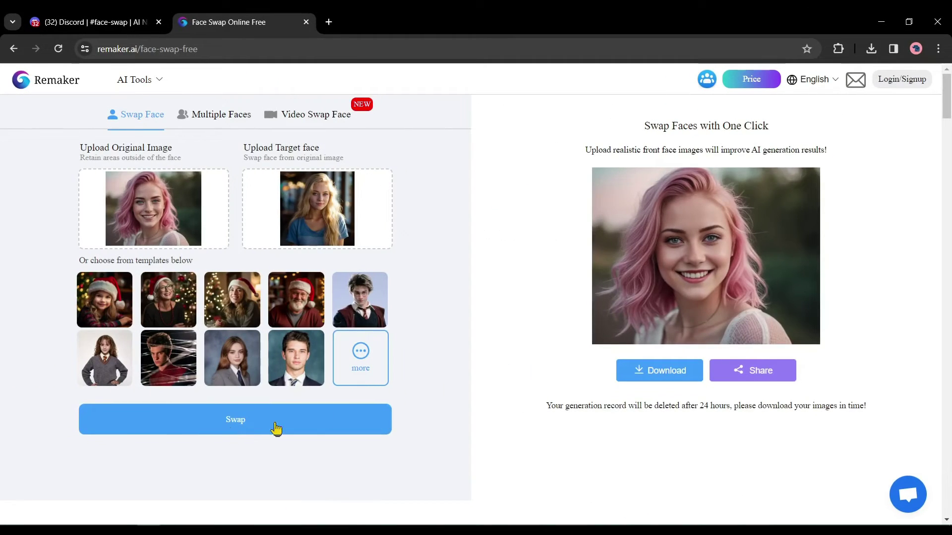
Inspect the swapped result enlarged, close the preview, and download it.
click(701, 266)
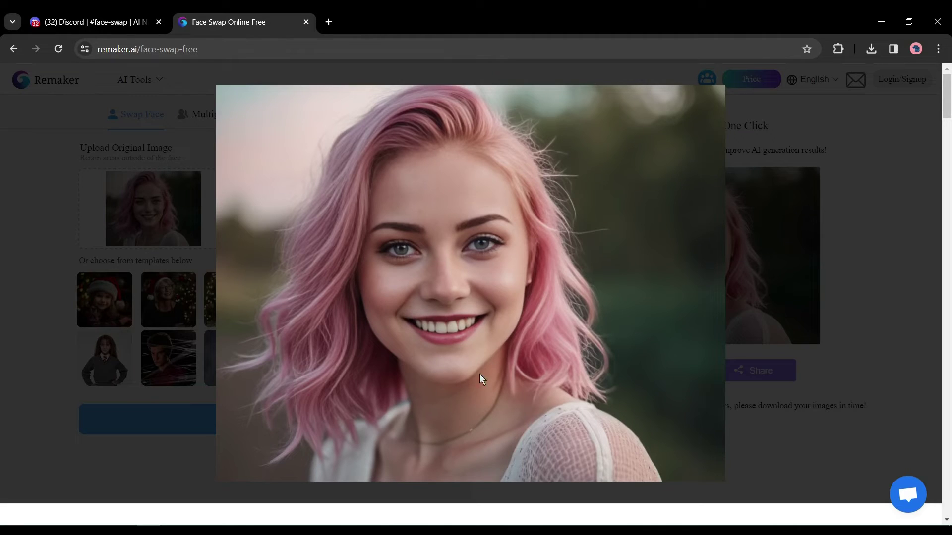
click(835, 312)
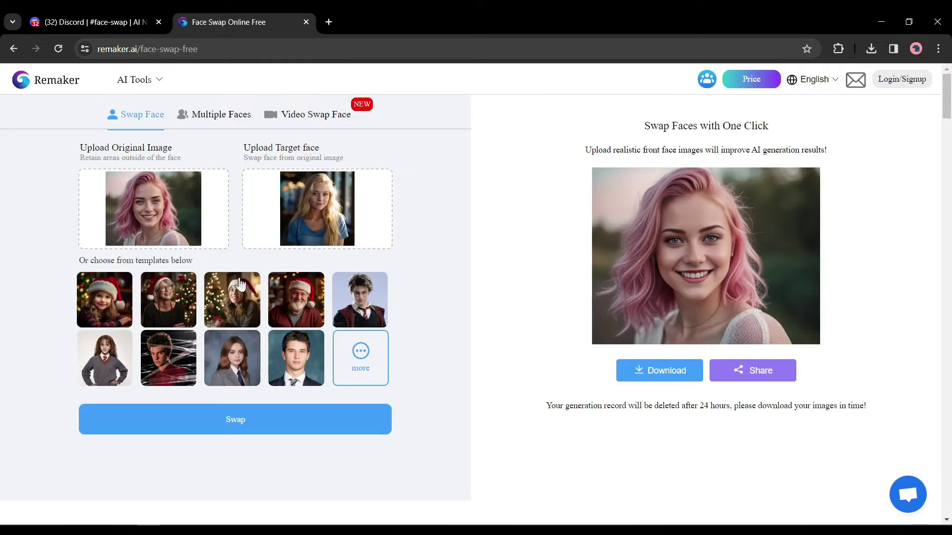
click(647, 373)
Upload the three-women group photo and assign the male, pink-haired and blonde replacement faces.
click(217, 116)
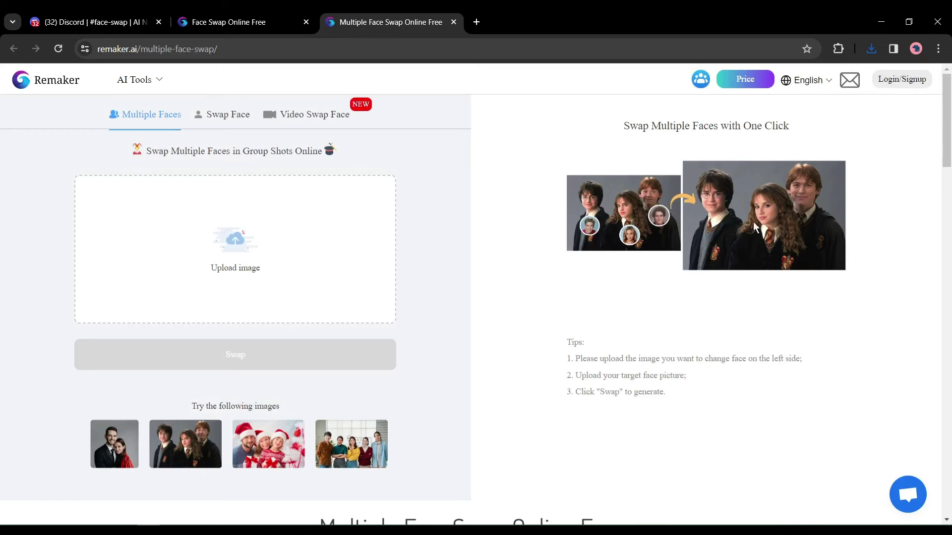
double_click(159, 131)
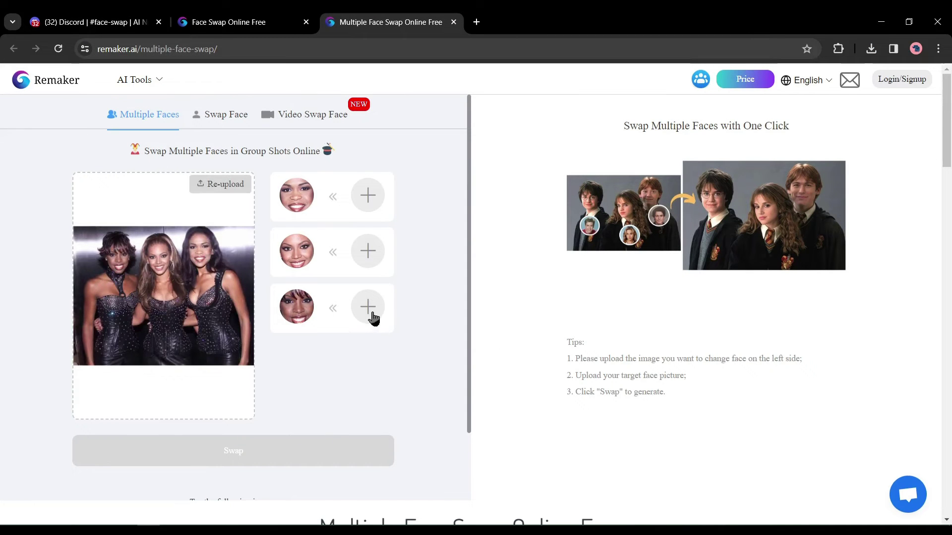
click(368, 251)
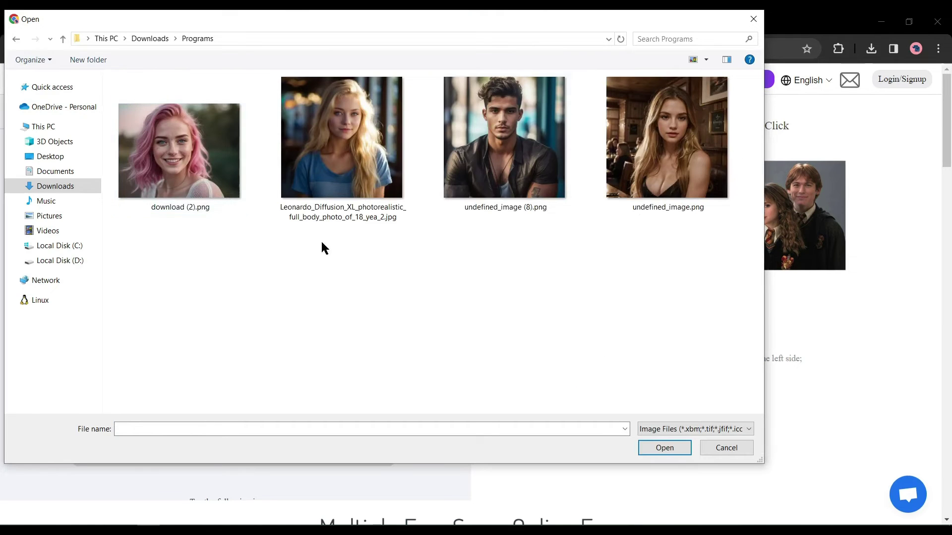
double_click(520, 159)
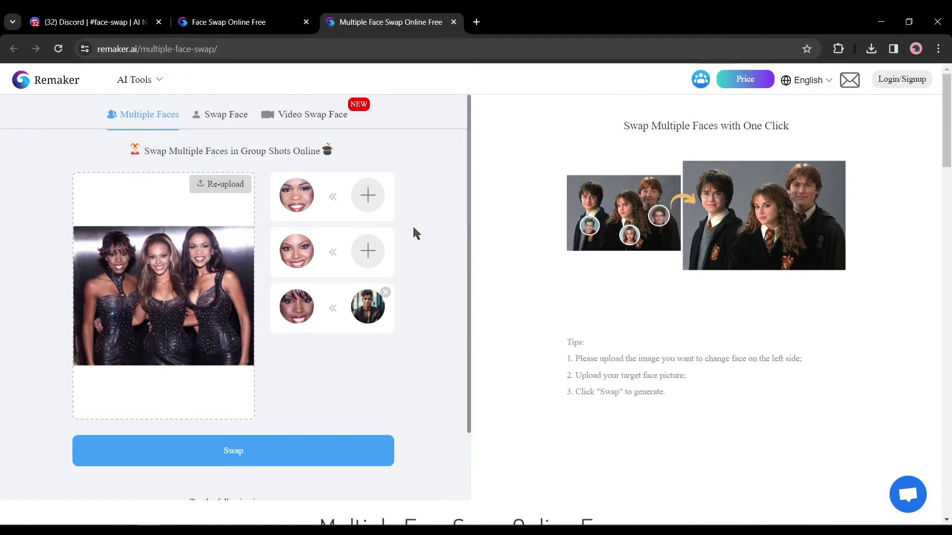
click(368, 252)
double_click(266, 185)
click(367, 196)
double_click(340, 129)
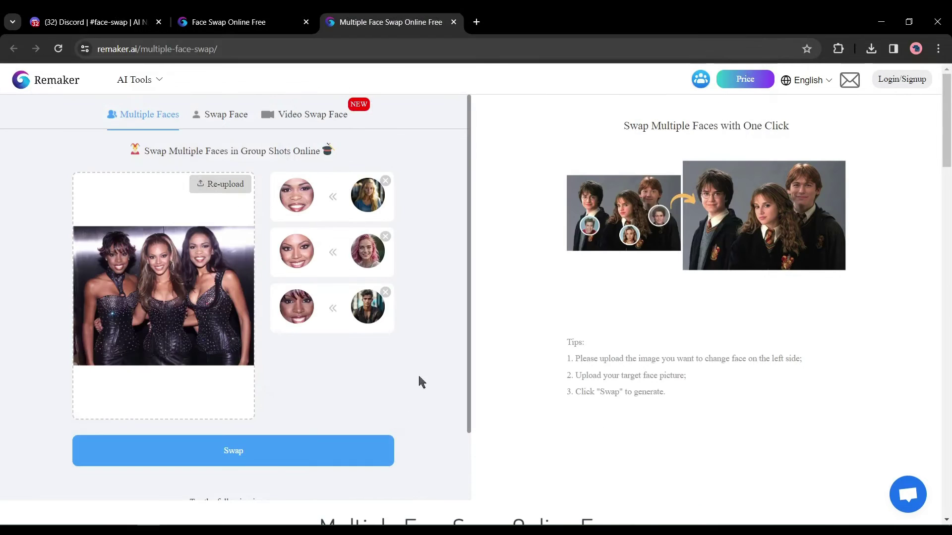
Generate the group face swap, preview it enlarged, then go to the Video Swap Face page.
click(252, 461)
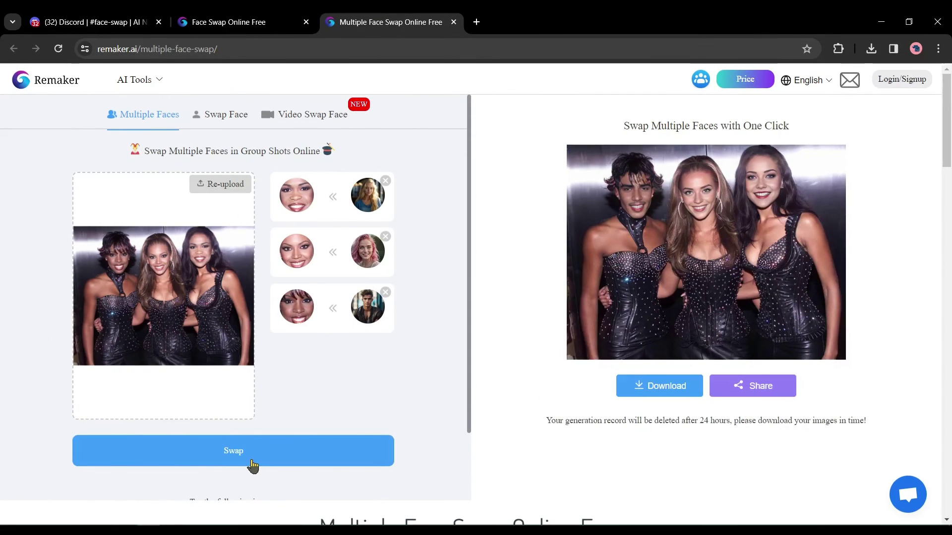
click(693, 232)
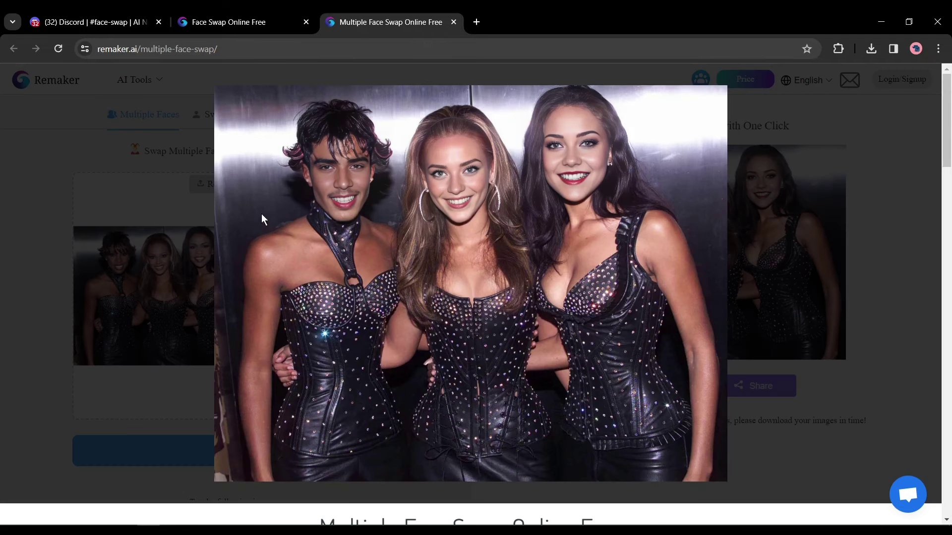
click(741, 204)
click(296, 117)
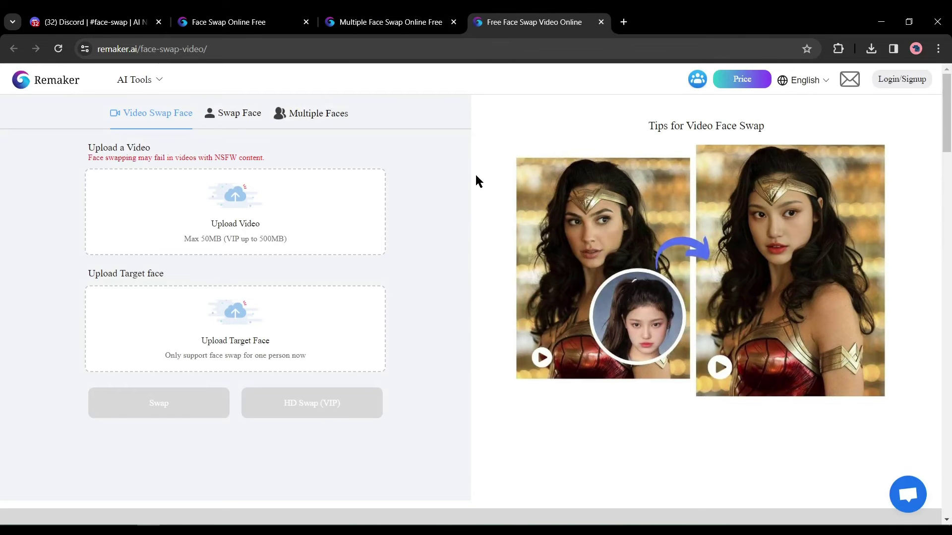
Close two finished Remaker face-swap browser tabs.
click(601, 22)
click(454, 22)
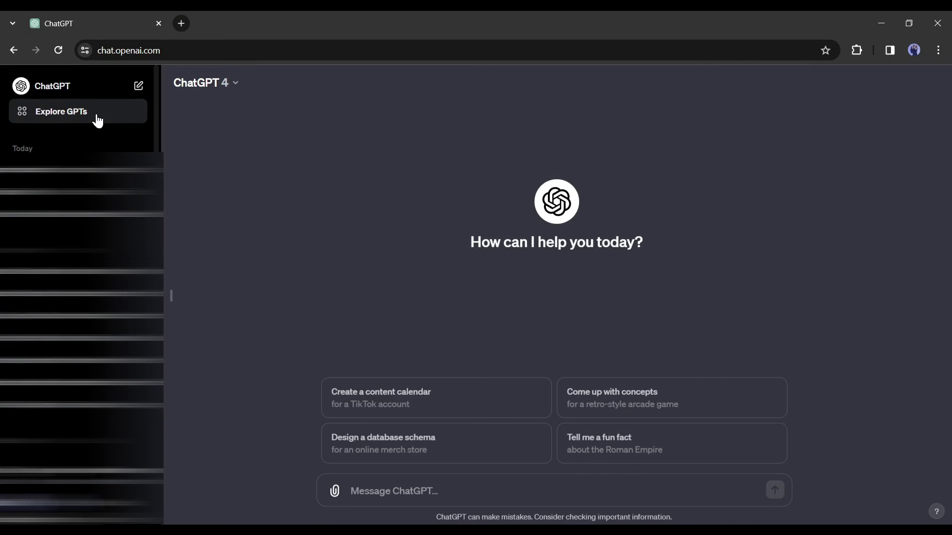
Find Face Swap Master by Mojju via Explore GPTs search 'Face' and send 'Start swapping faces'.
click(97, 121)
click(430, 208)
text(Face Swap)
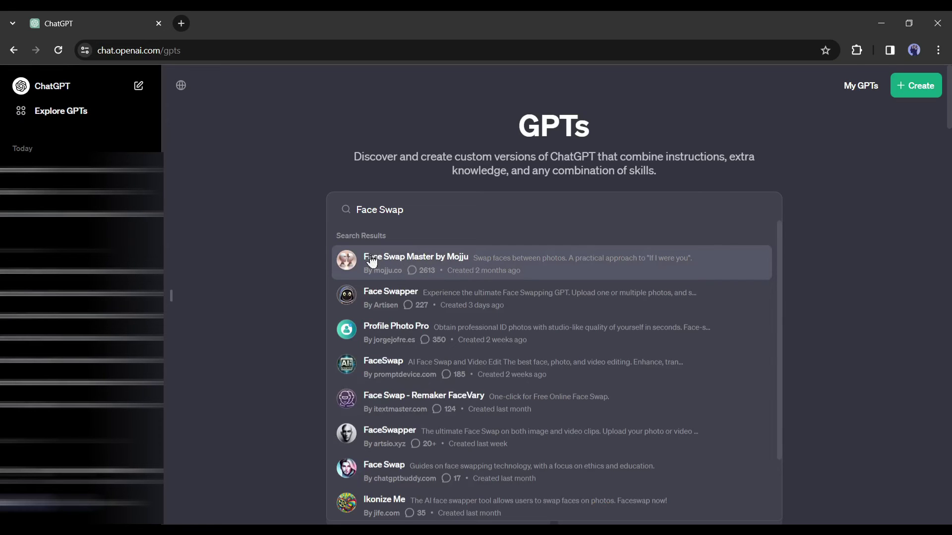
click(549, 264)
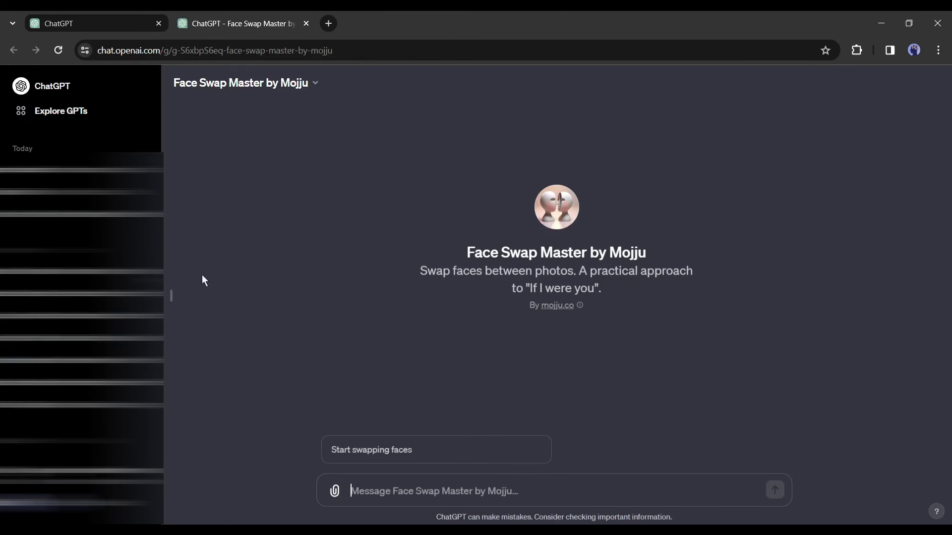
click(172, 296)
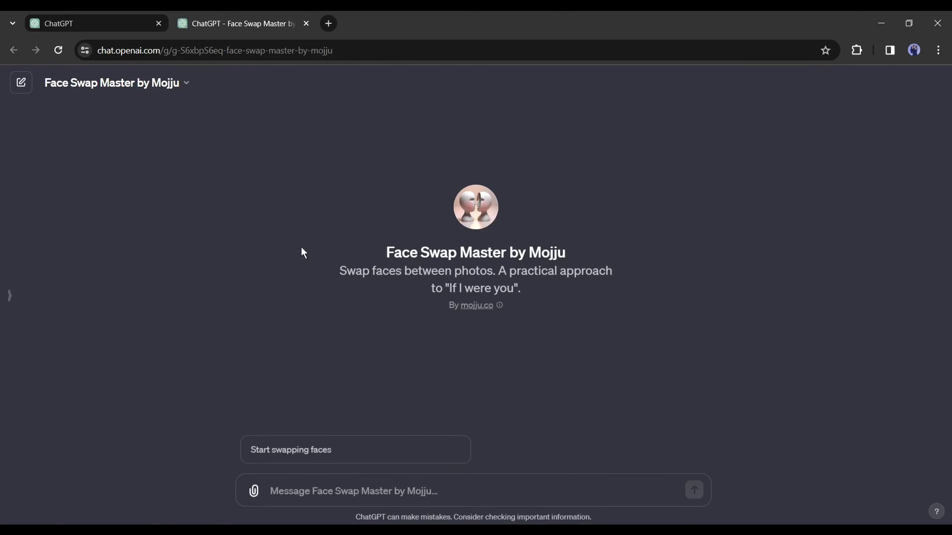
click(318, 449)
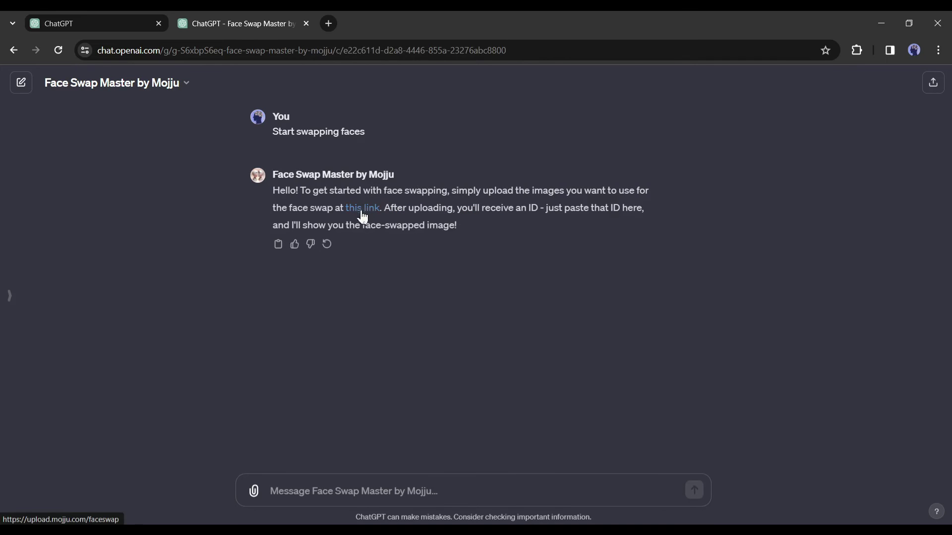
Upload the blonde target and pink-haired face portraits to Mojju Upload Center and copy the ID.
click(360, 209)
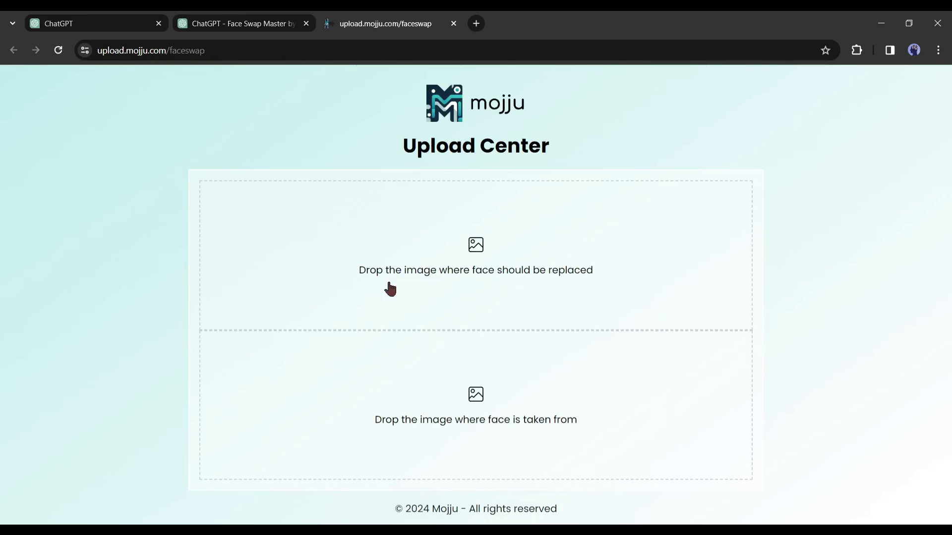
click(479, 255)
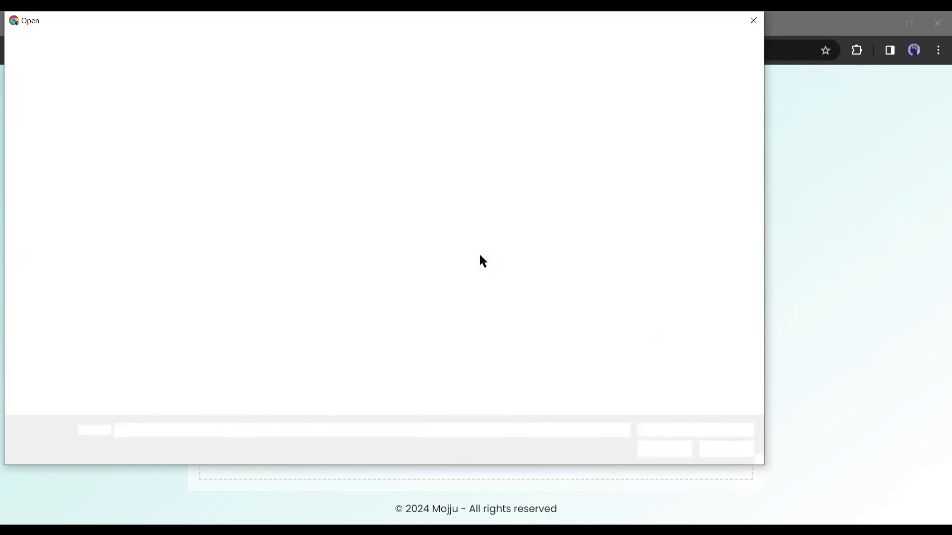
double_click(343, 142)
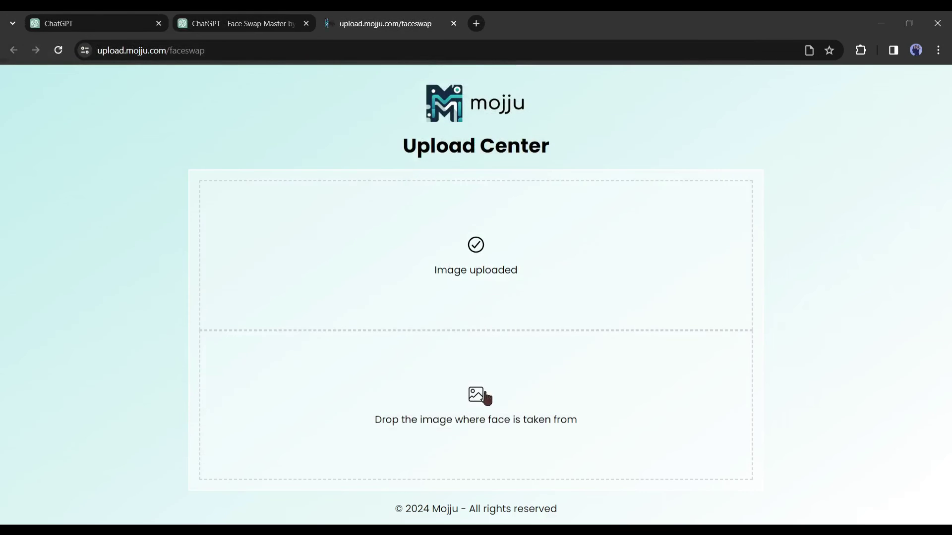
click(477, 396)
double_click(186, 149)
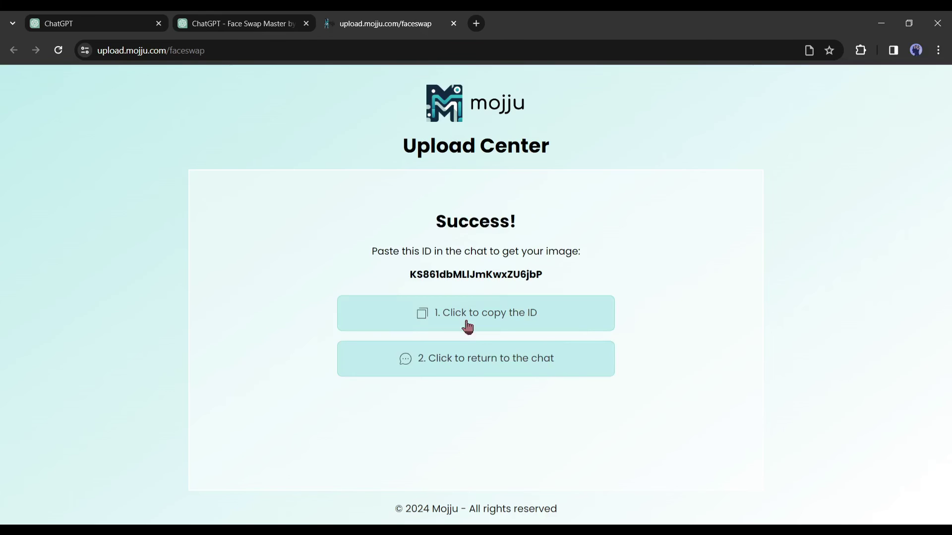
click(496, 327)
Send the copied upload ID to Face Swap Master and allow it to reach the upload site.
click(218, 23)
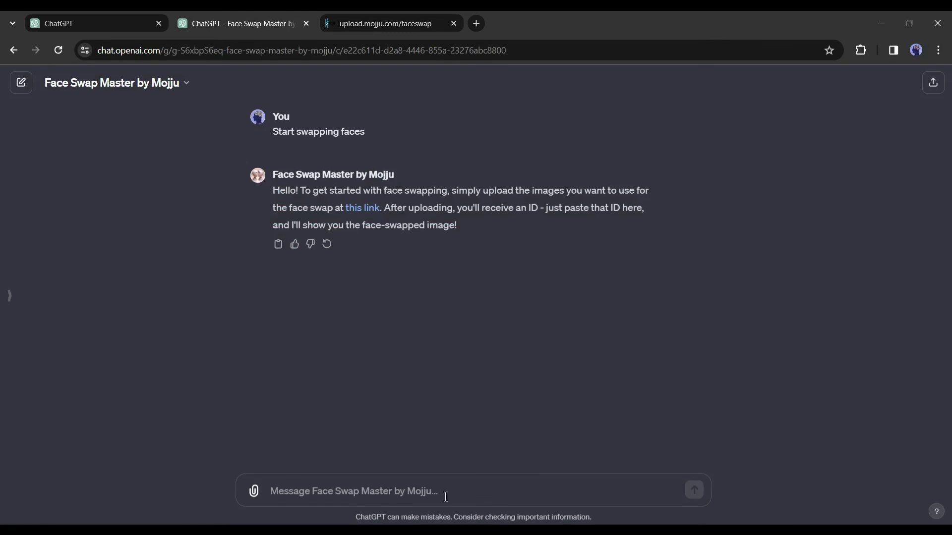
text(KS861dbMLIJmKwxZU6jbP)
key(Return)
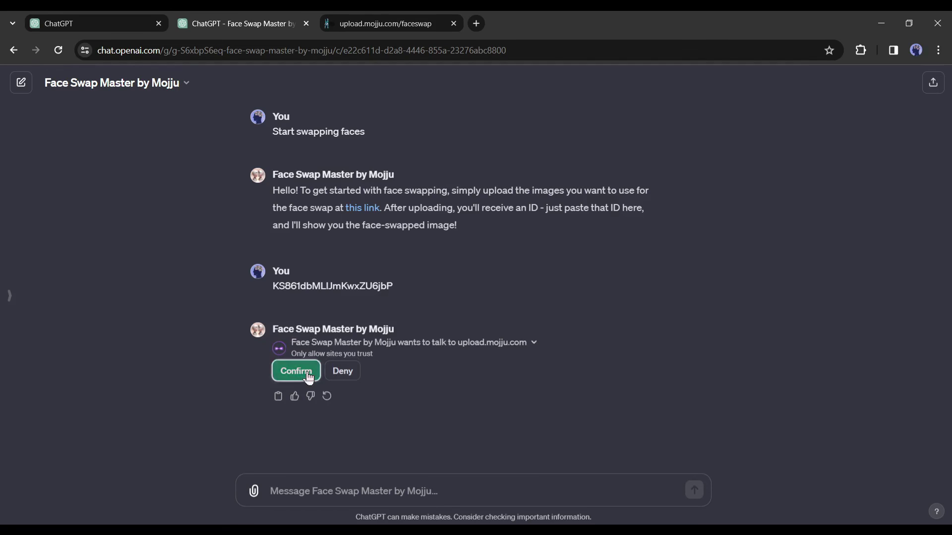
click(308, 375)
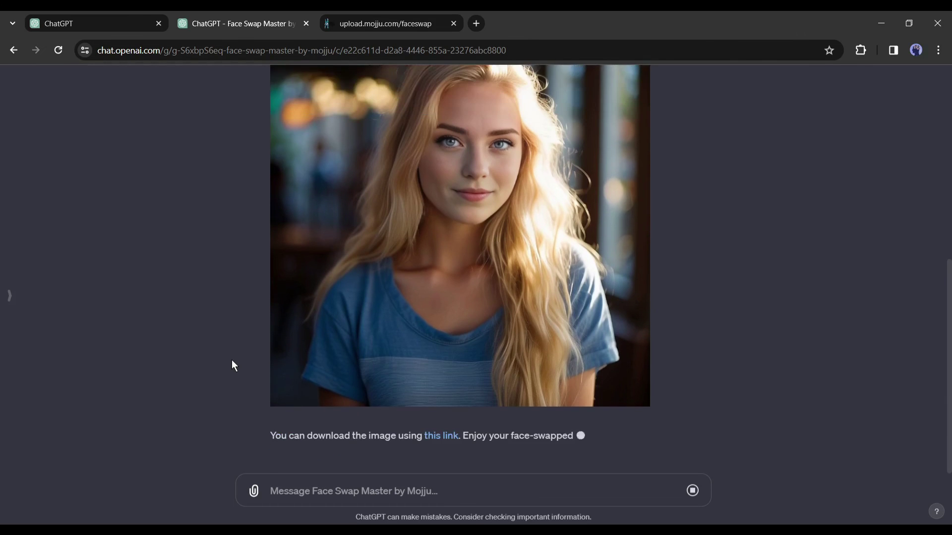
scroll(231, 361, up, 3)
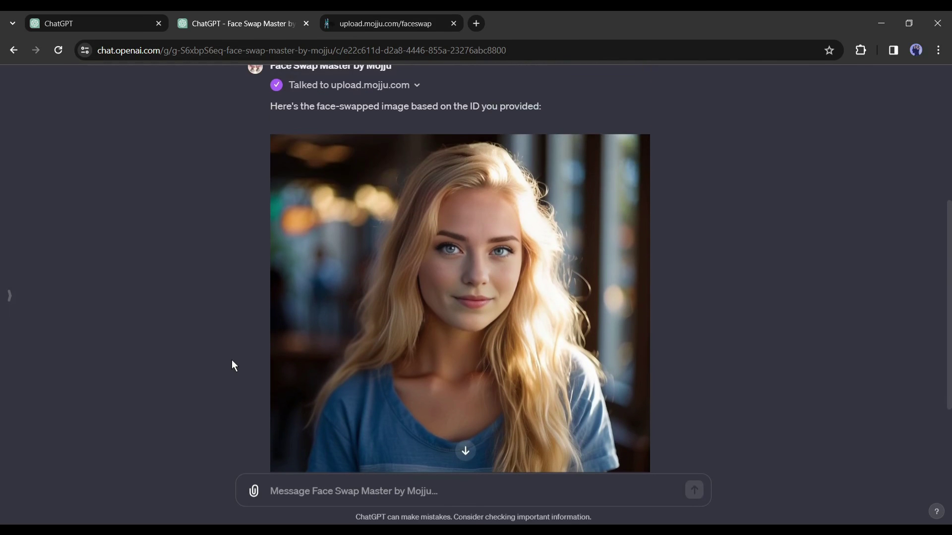
scroll(496, 173, down, 3)
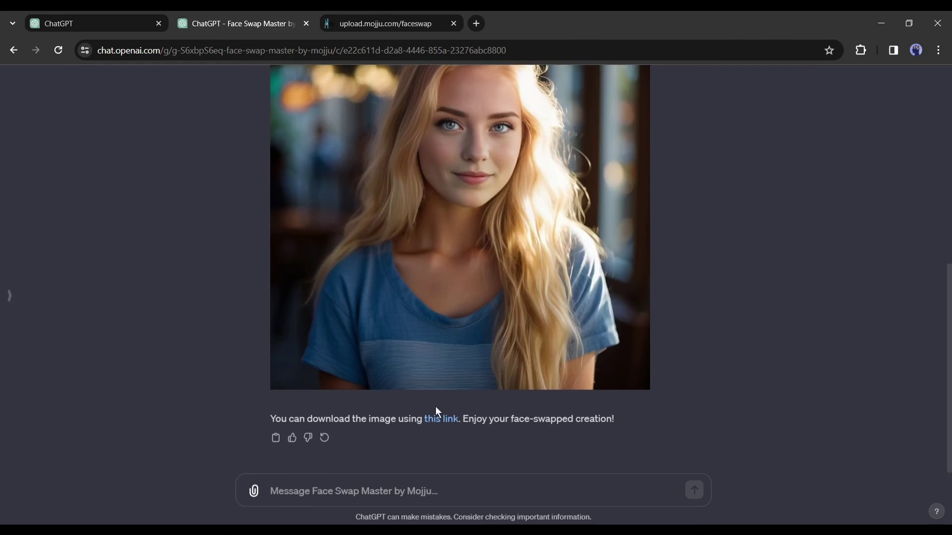
Download the returned face-swapped blonde portrait at full size as a JPG file.
click(441, 420)
right_click(479, 195)
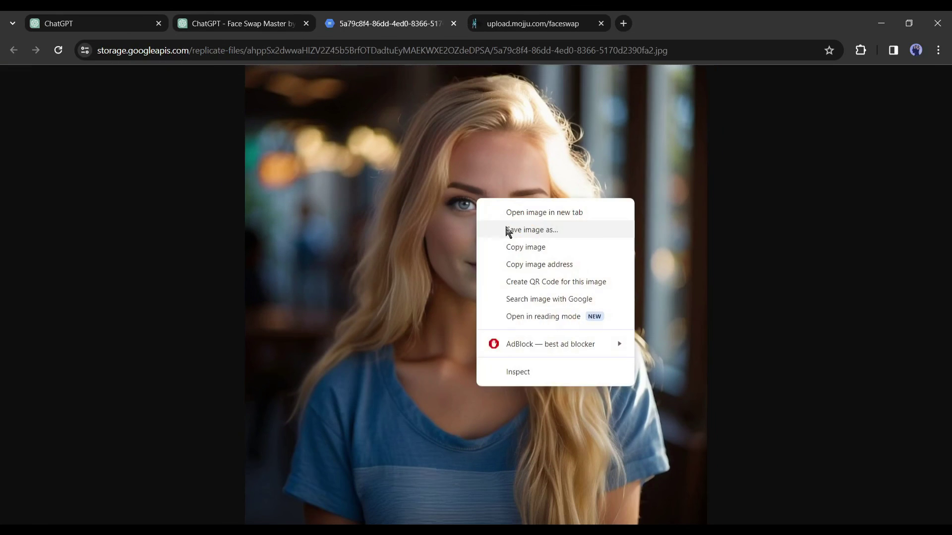
click(506, 229)
click(674, 448)
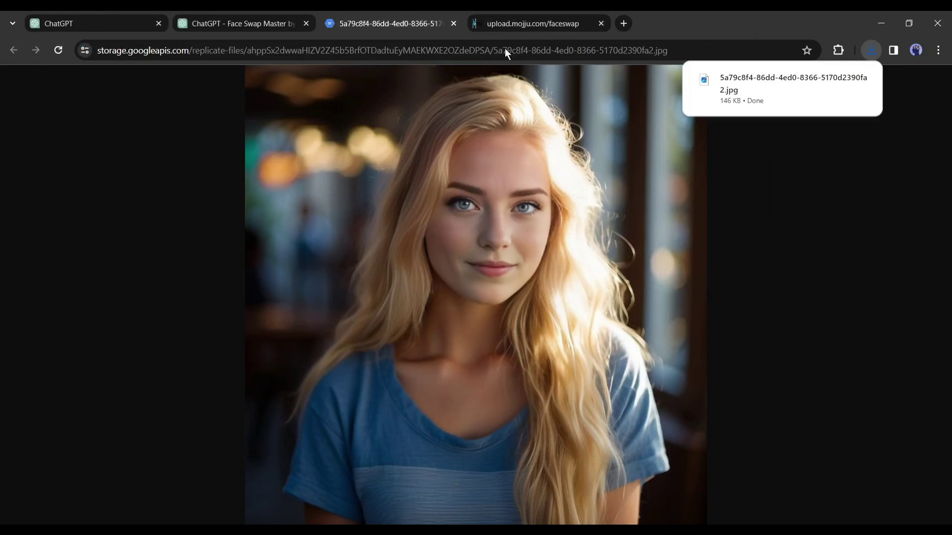